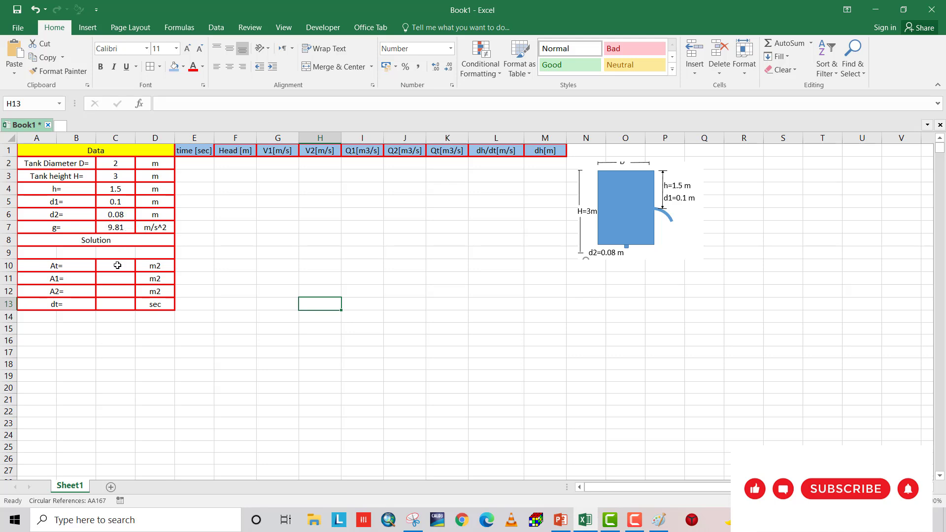
Enter =0.25*PI()*C2^2 in C10 to compute the tank area At (3.141593).
{"action": "left_click", "coordinate": [117, 266]}
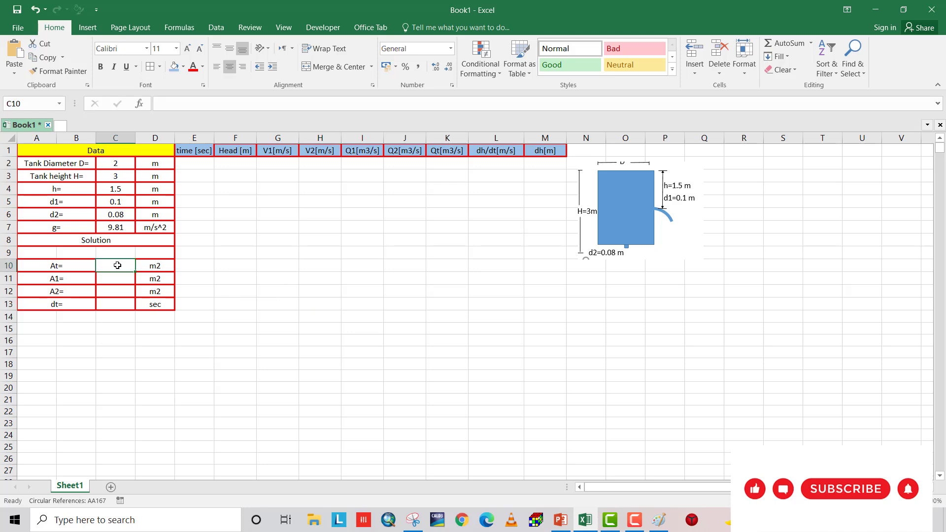
{"action": "type", "text": "=0.25"}
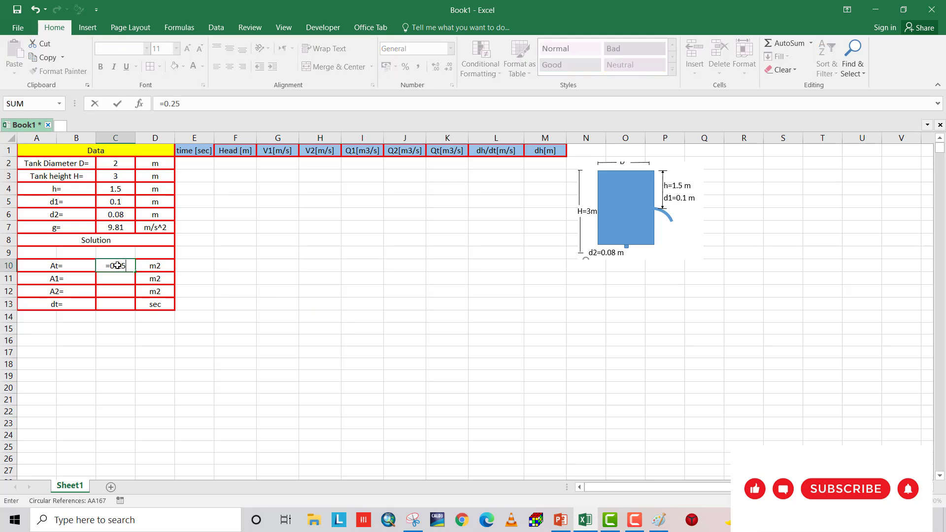
{"action": "type", "text": "*p"}
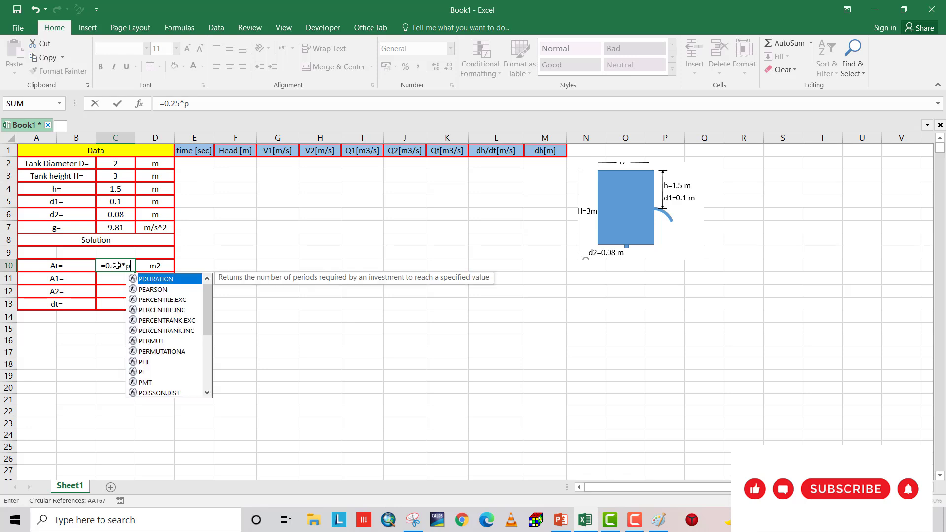
{"action": "double_click", "coordinate": [141, 372]}
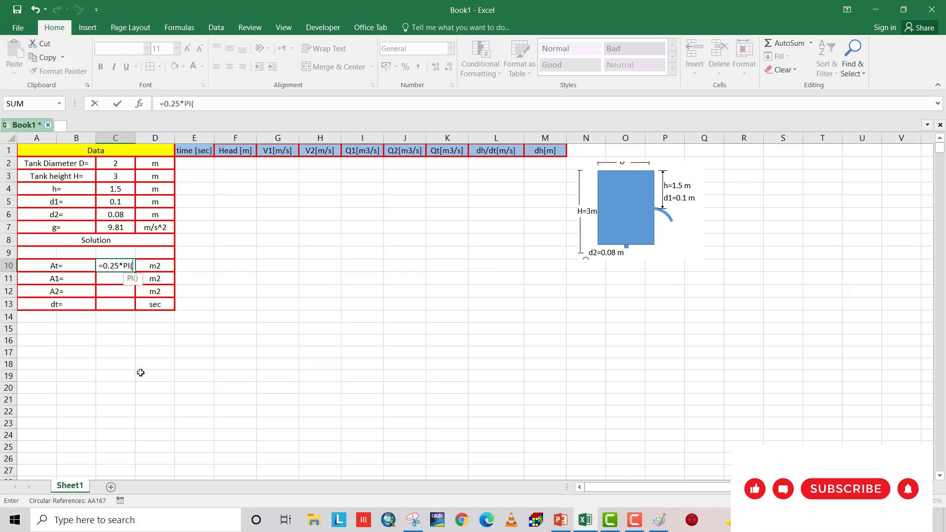
{"action": "type", "text": ")*"}
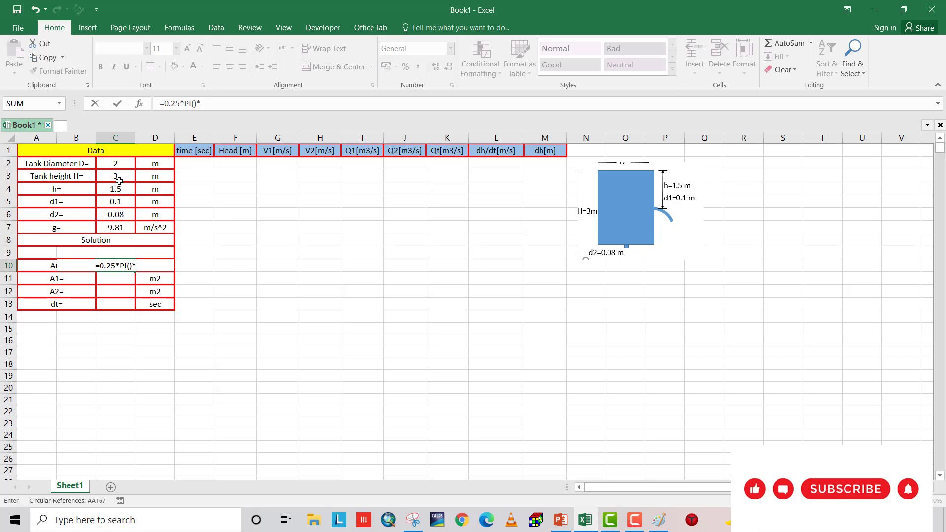
{"action": "left_click", "coordinate": [116, 164]}
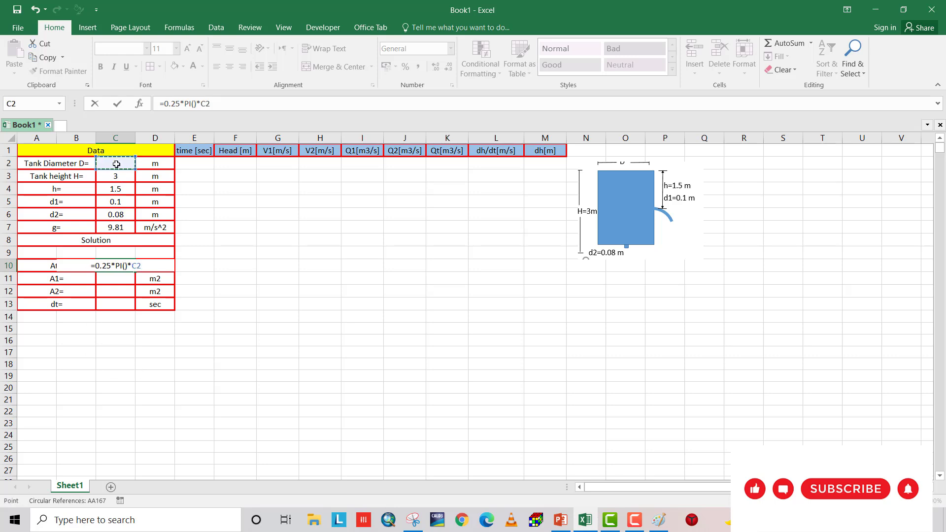
{"action": "type", "text": "^2"}
{"action": "key", "text": "Return"}
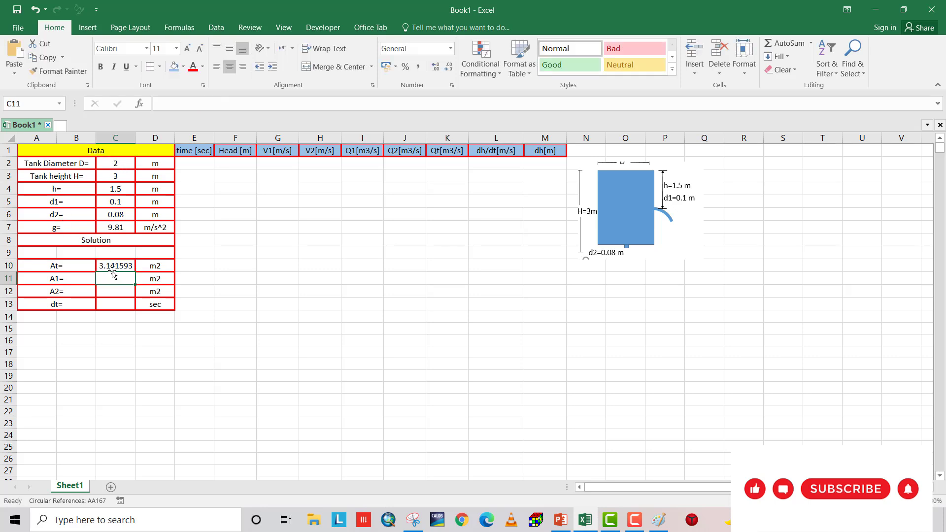
Copy the area formula to C11 and point it at diameter C5 for A1 (0.007854).
{"action": "left_click", "coordinate": [117, 266]}
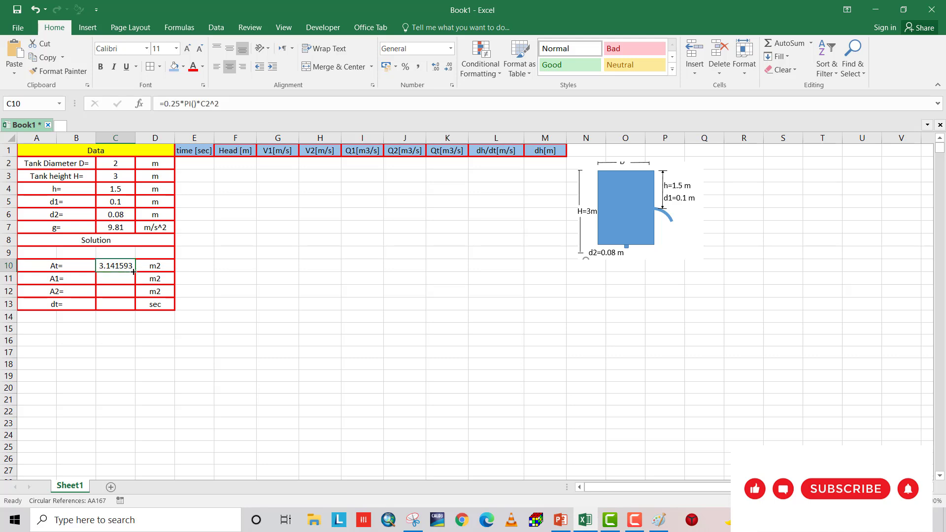
{"action": "left_click_drag", "start_coordinate": [136, 272], "coordinate": [135, 283]}
{"action": "left_click", "coordinate": [118, 281]}
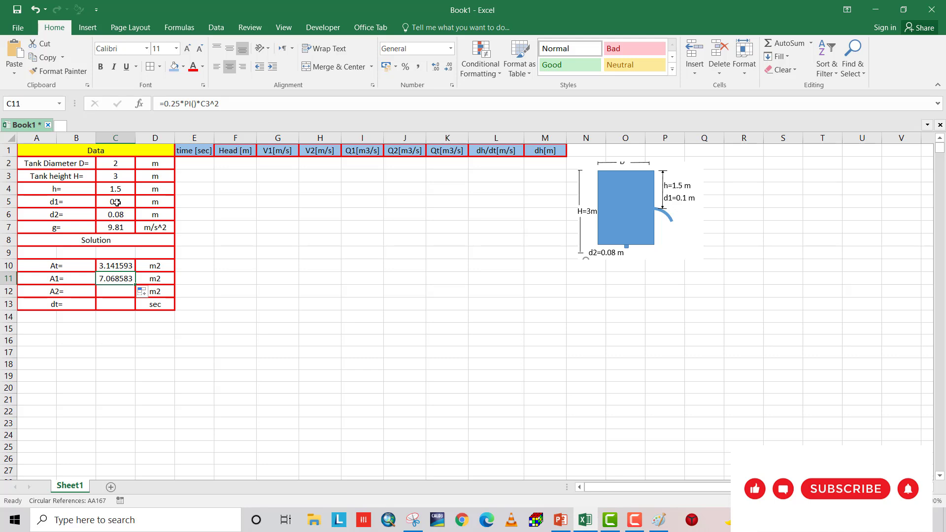
{"action": "left_click", "coordinate": [210, 104]}
{"action": "key", "text": "BackSpace"}
{"action": "type", "text": "5"}
{"action": "key", "text": "Return"}
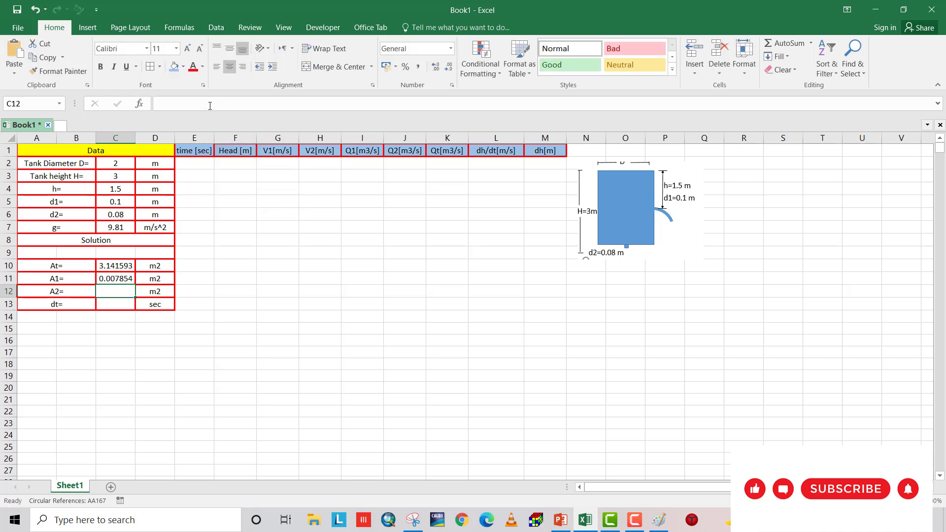
Copy the area formula to C12 for A2 (0.005027) and set dt to 1.
{"action": "left_click", "coordinate": [129, 280]}
{"action": "left_click_drag", "start_coordinate": [135, 285], "coordinate": [136, 297]}
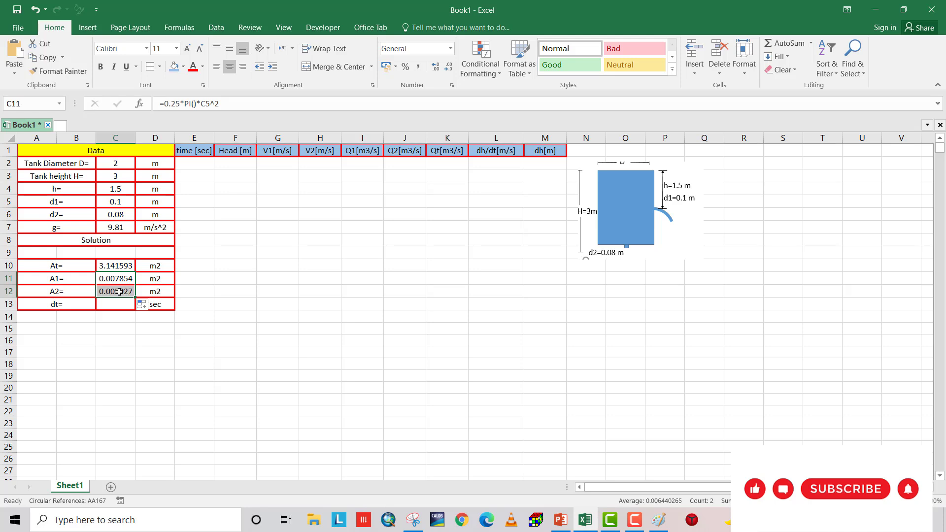
{"action": "left_click", "coordinate": [119, 292]}
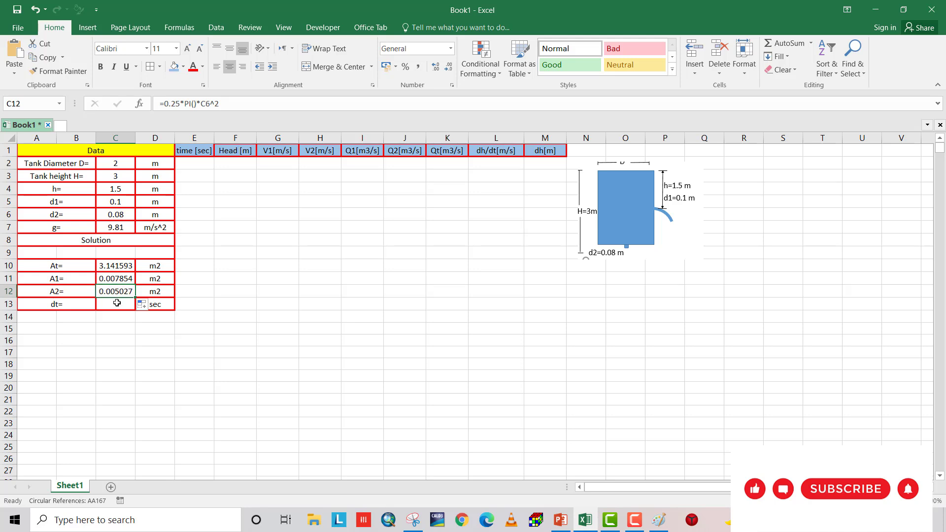
{"action": "left_click", "coordinate": [117, 303]}
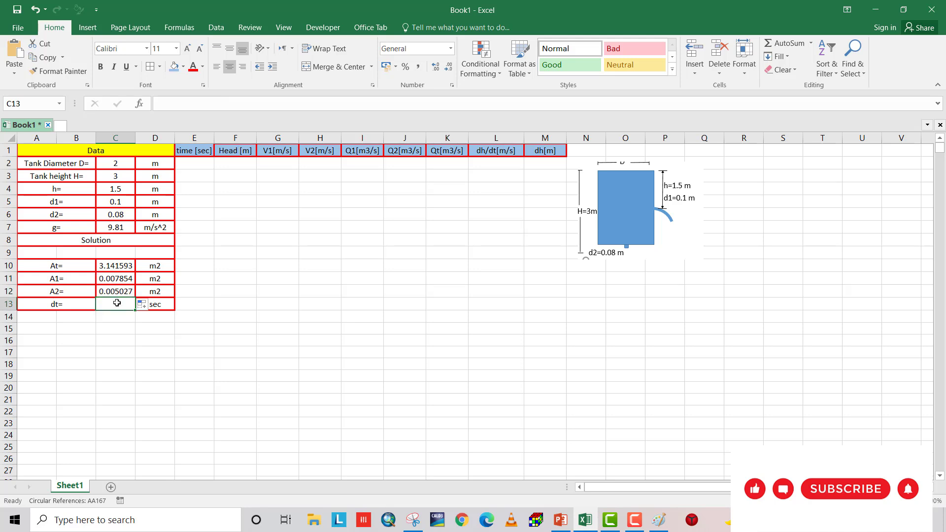
{"action": "type", "text": "1"}
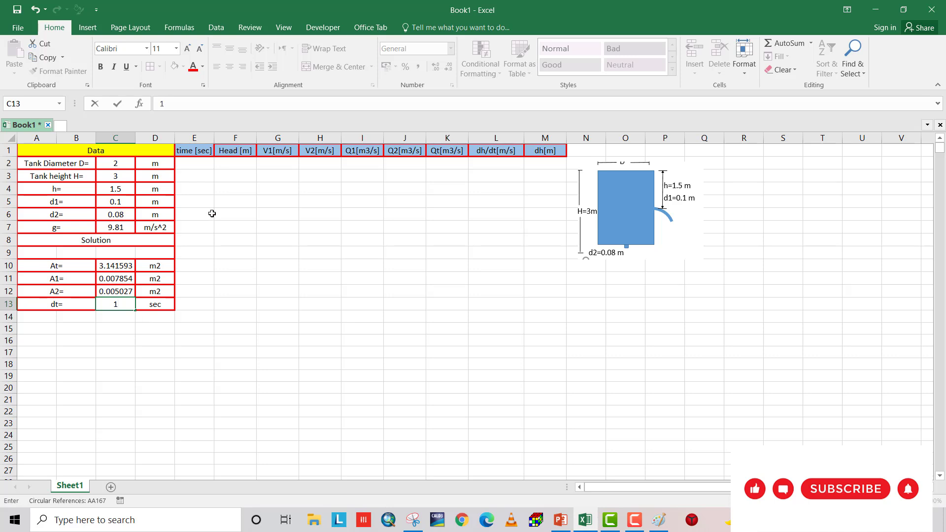
Start the time column at 0 and make the next time cell reference the locked dt.
{"action": "left_click", "coordinate": [197, 164]}
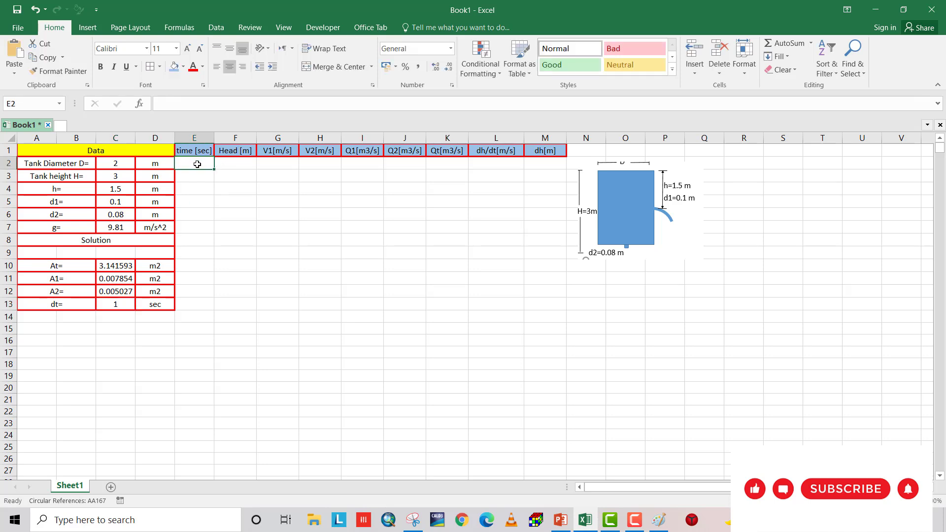
{"action": "type", "text": "0"}
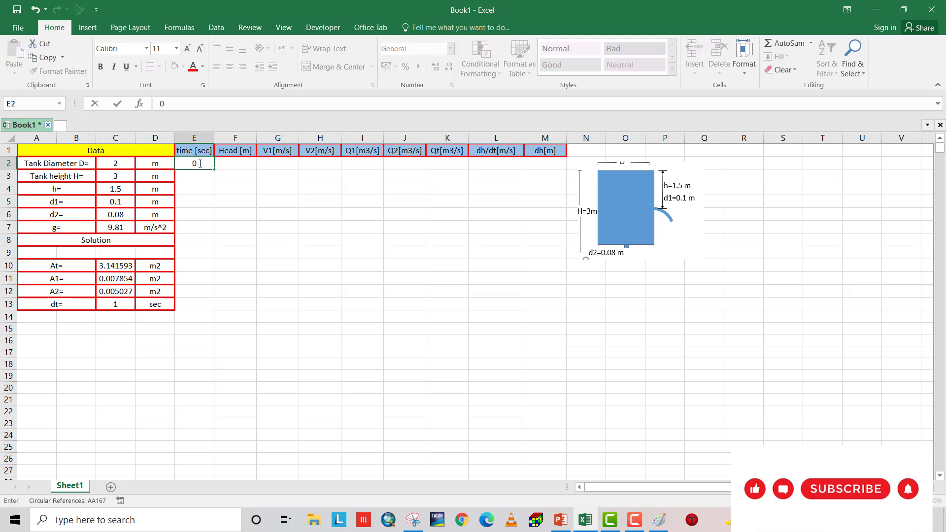
{"action": "left_click", "coordinate": [199, 174]}
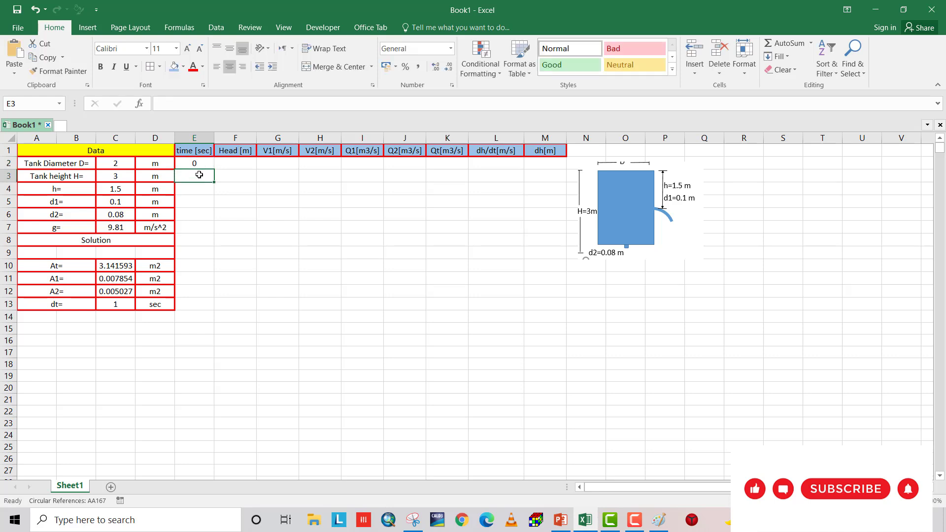
{"action": "type", "text": "="}
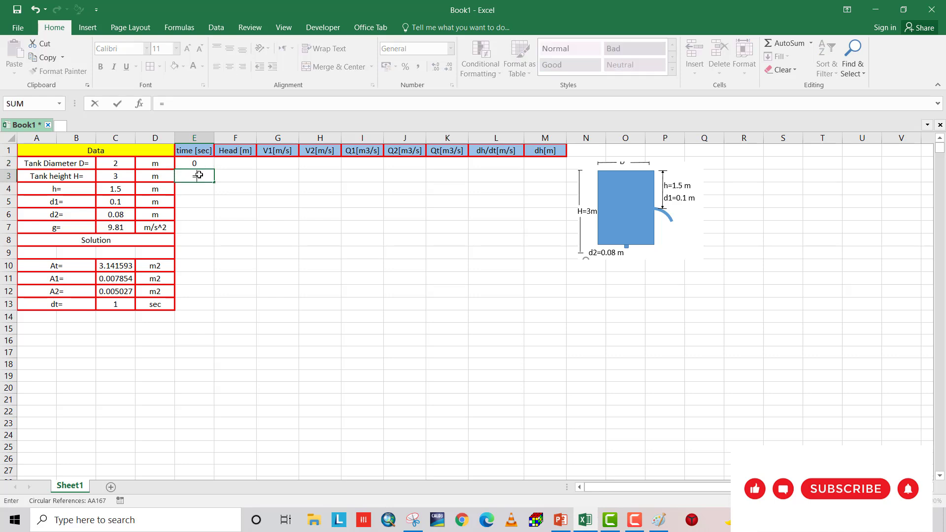
{"action": "left_click", "coordinate": [118, 304]}
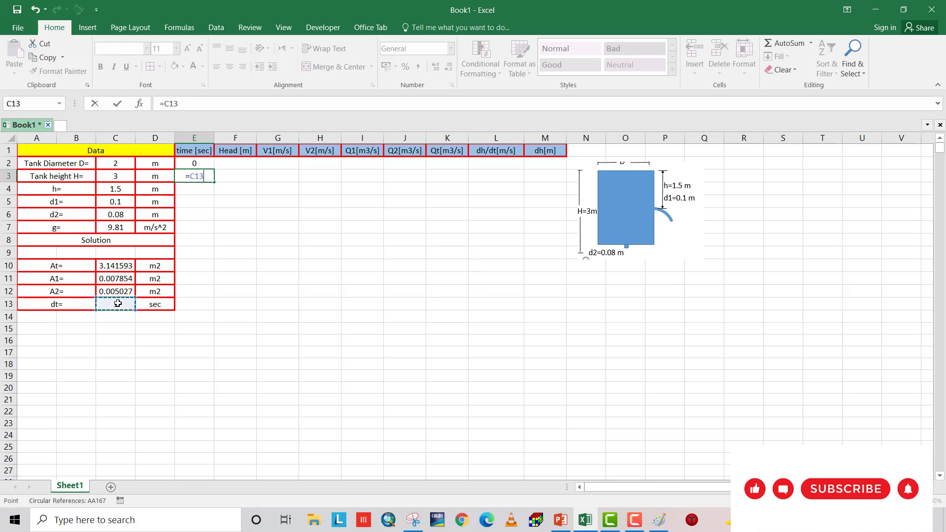
{"action": "left_click", "coordinate": [196, 176]}
{"action": "type", "text": "$"}
{"action": "key", "text": "Return"}
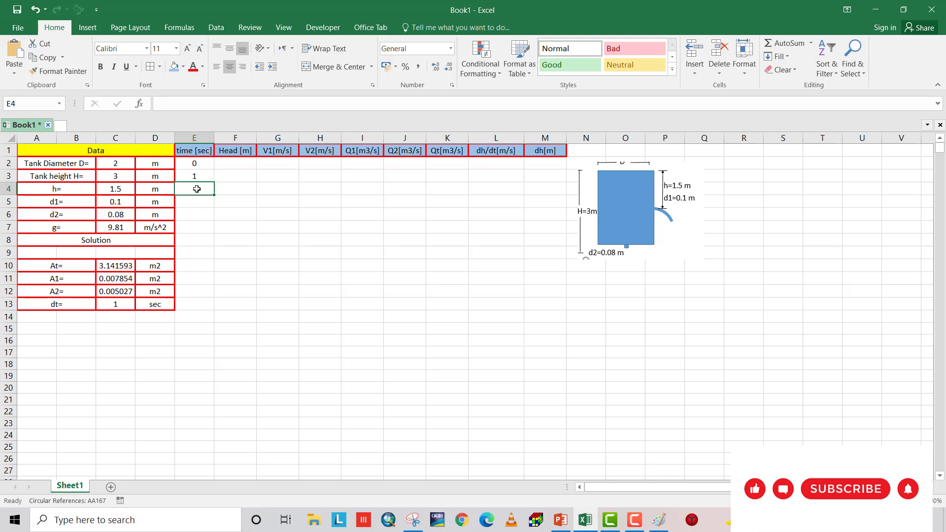
Enter =E3+C$13 in E4 and fill it to E6, so time runs 0 to 4 s.
{"action": "type", "text": "="}
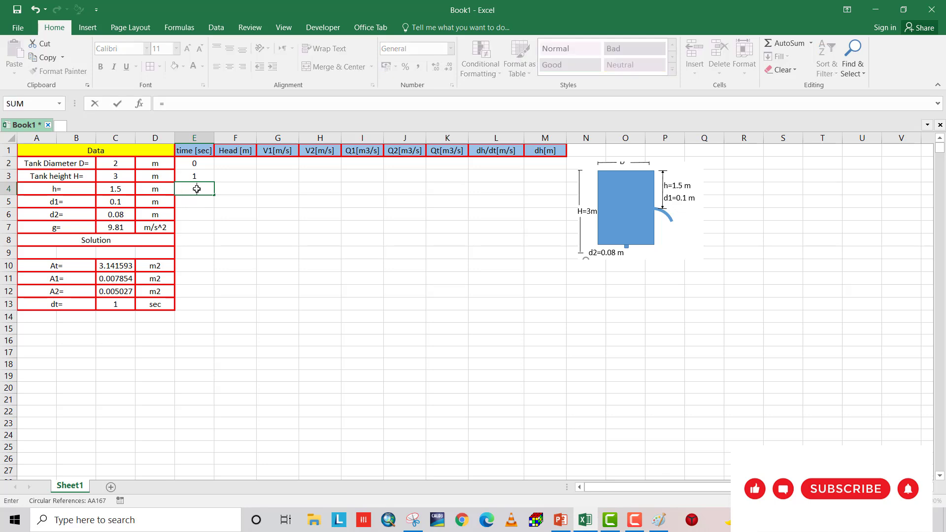
{"action": "left_click", "coordinate": [196, 176]}
{"action": "type", "text": "+"}
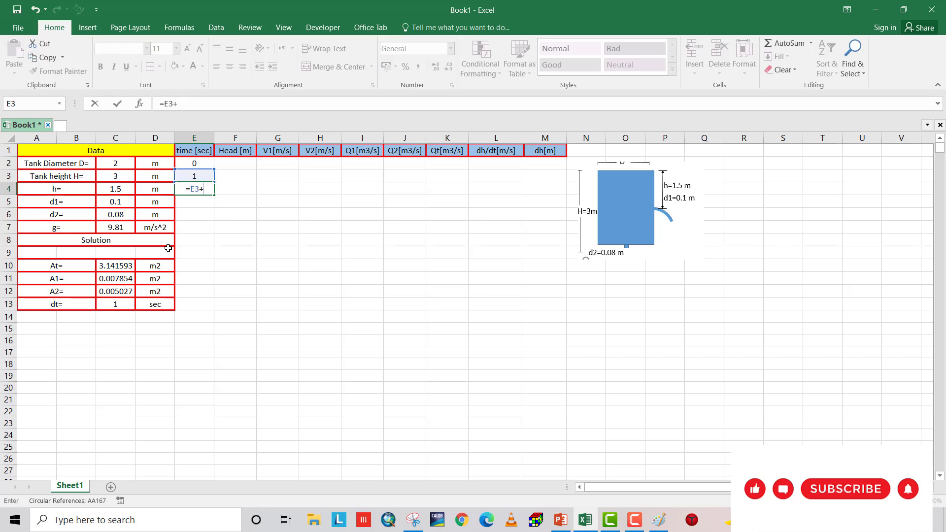
{"action": "left_click", "coordinate": [119, 305]}
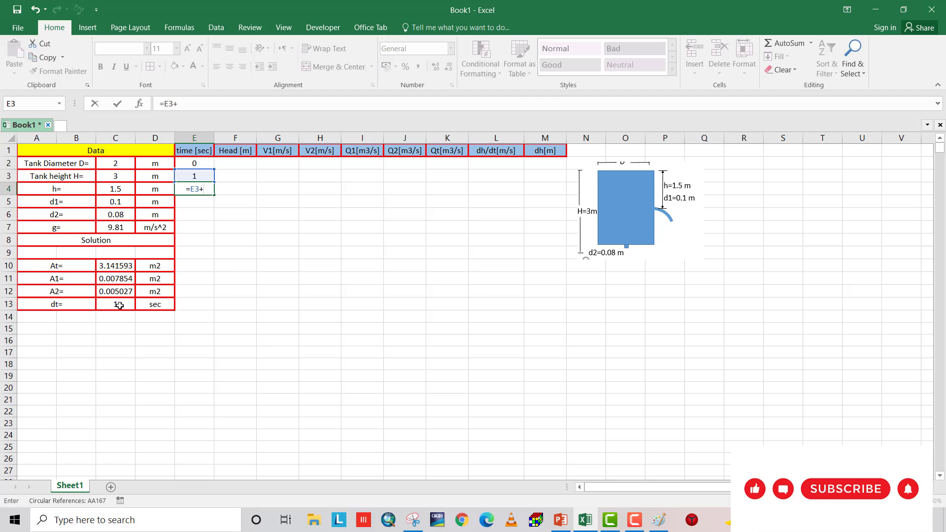
{"action": "left_click", "coordinate": [204, 190]}
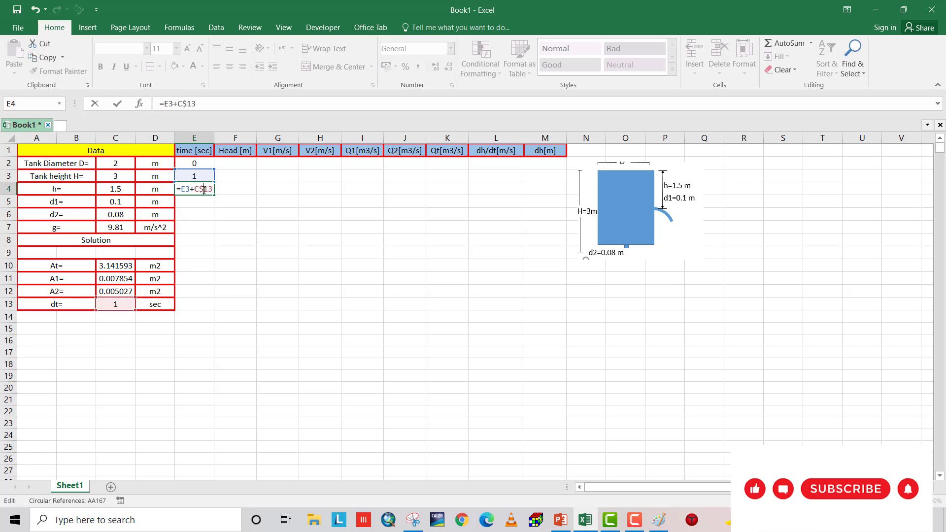
{"action": "key", "text": "Return"}
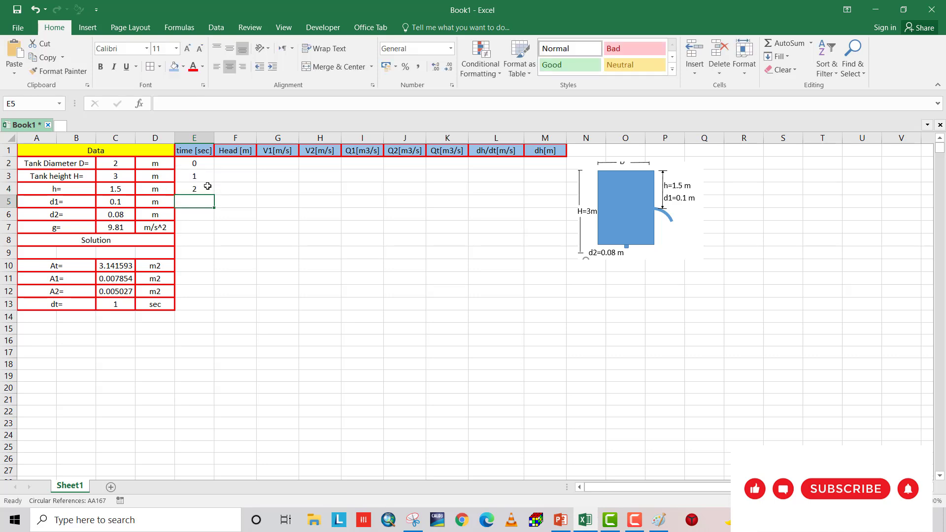
{"action": "left_click", "coordinate": [207, 188]}
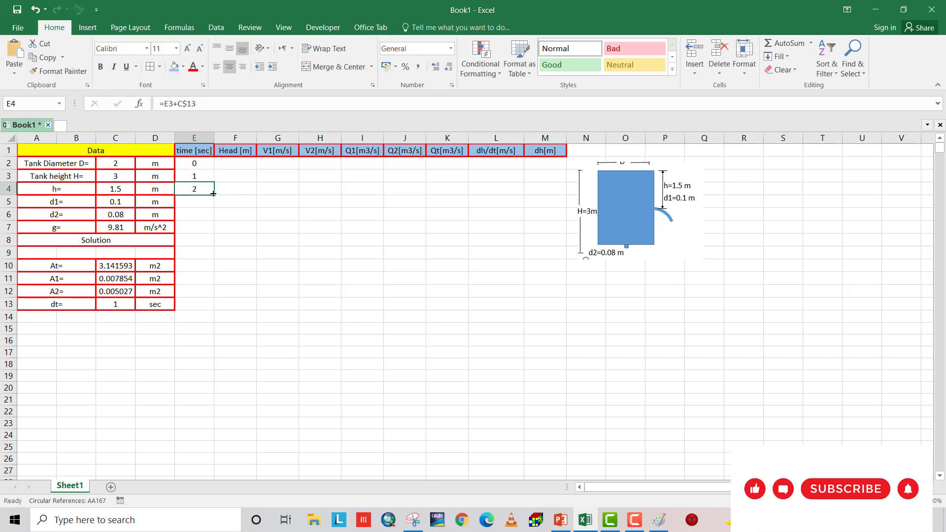
{"action": "left_click_drag", "start_coordinate": [215, 196], "coordinate": [215, 196]}
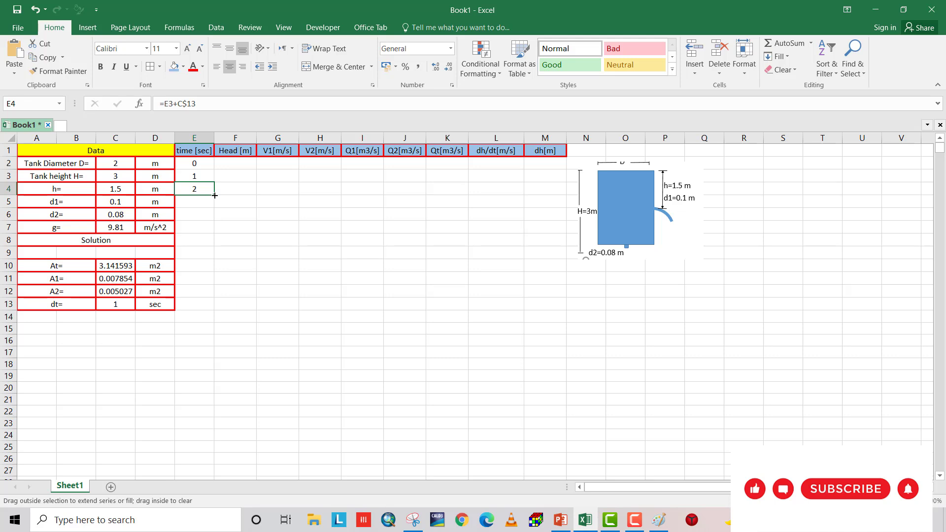
{"action": "left_click_drag", "start_coordinate": [215, 195], "coordinate": [216, 220]}
Link F2 to the tank height with =C3 so the starting head reads 3.0000.
{"action": "left_click", "coordinate": [243, 166]}
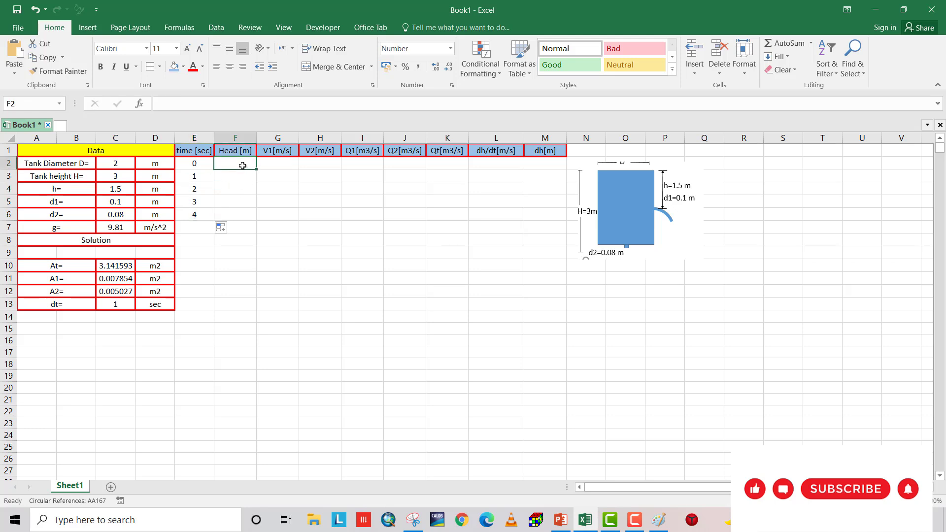
{"action": "type", "text": "="}
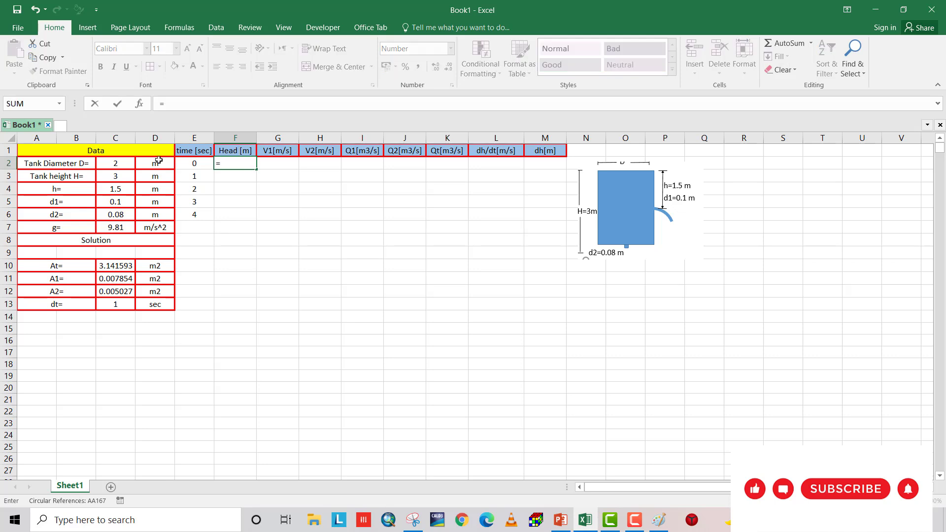
{"action": "left_click", "coordinate": [114, 176]}
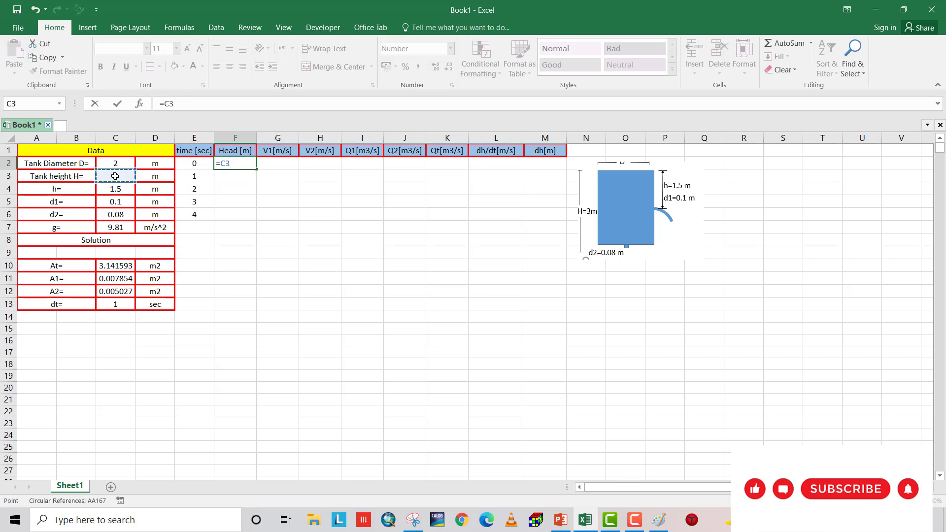
{"action": "key", "text": "Return"}
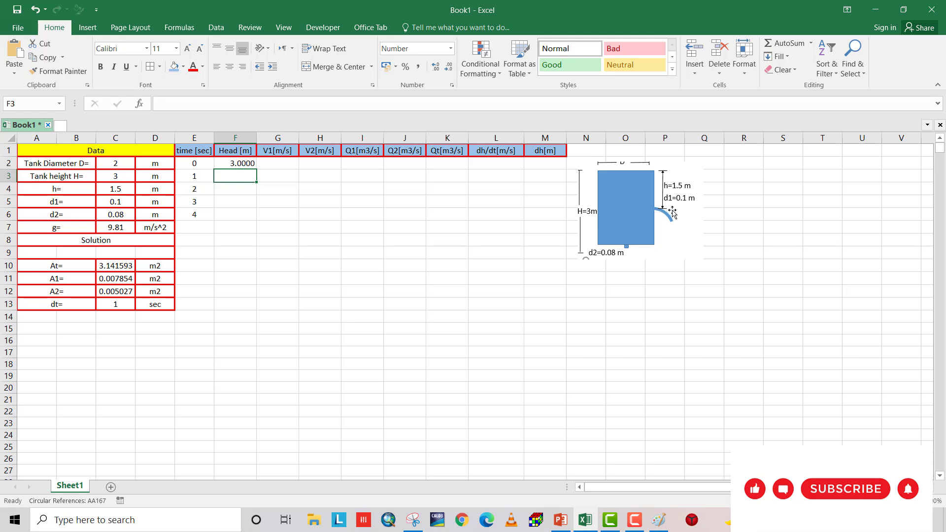
Enter =IF(F2>1.5,SQRT(2*9.81*(F2-1.5)),0) in G2, giving V1 of 5.4249.
{"action": "left_click", "coordinate": [275, 164]}
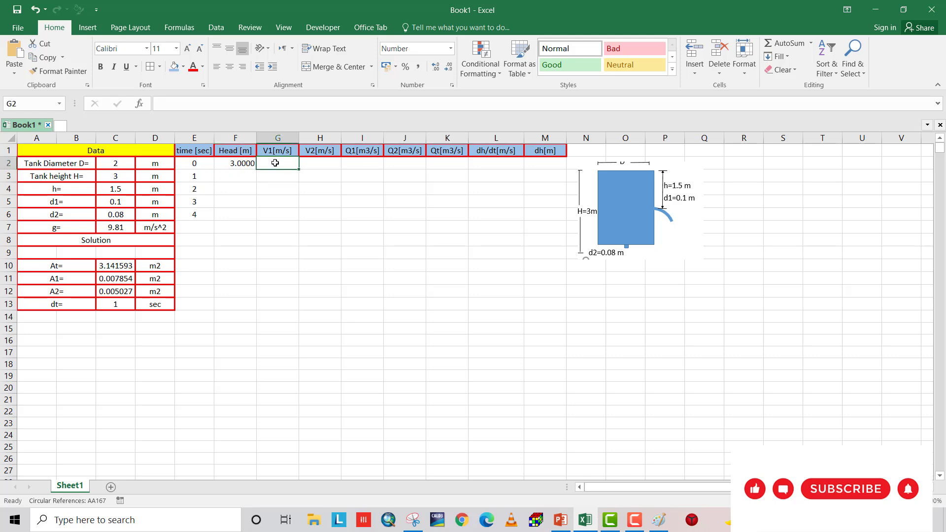
{"action": "type", "text": "=I"}
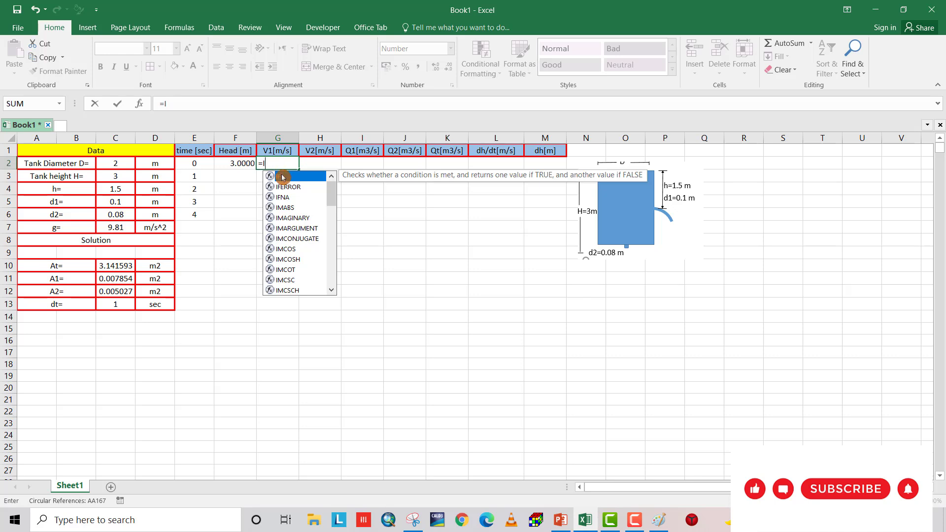
{"action": "double_click", "coordinate": [283, 176]}
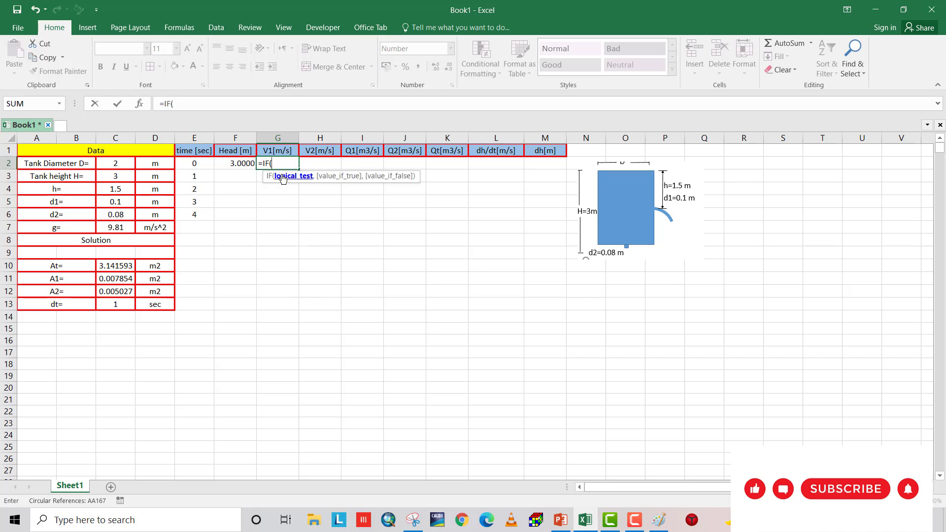
{"action": "left_click", "coordinate": [237, 164]}
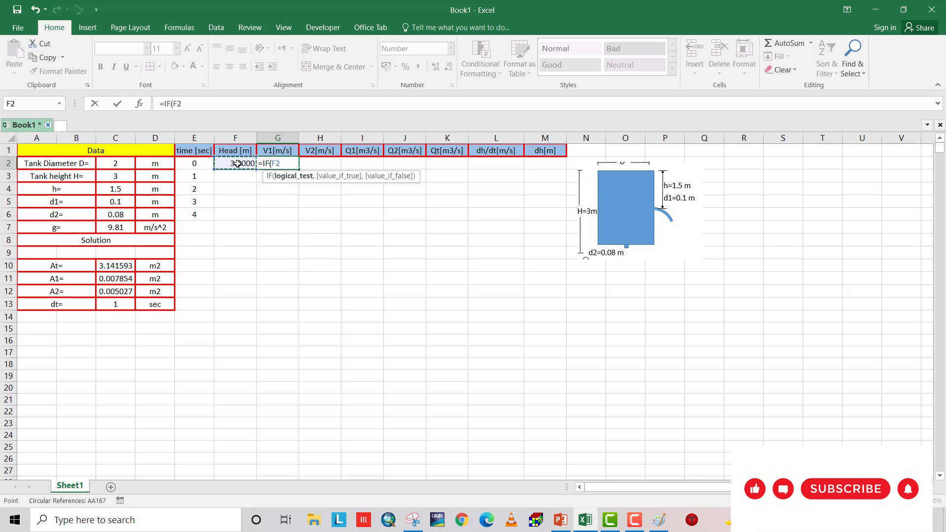
{"action": "type", "text": ">1.5,"}
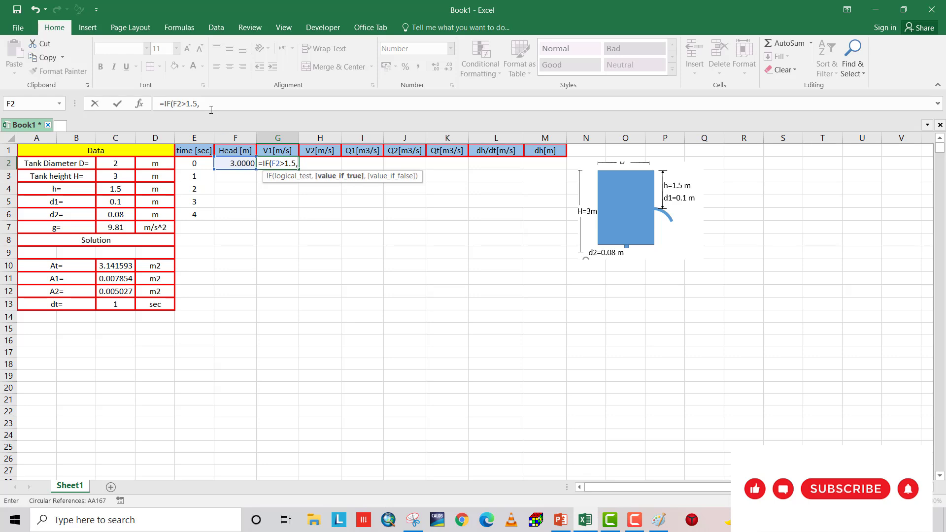
{"action": "type", "text": "sq"}
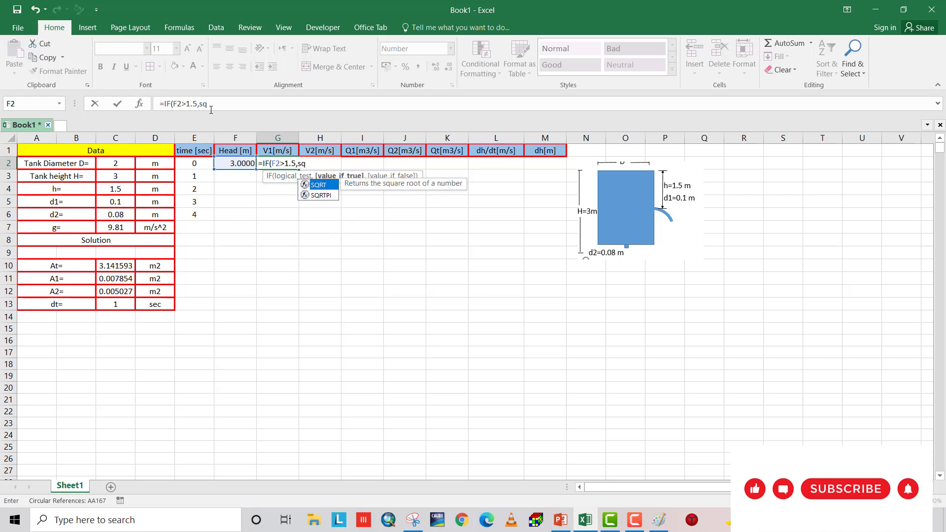
{"action": "double_click", "coordinate": [315, 185]}
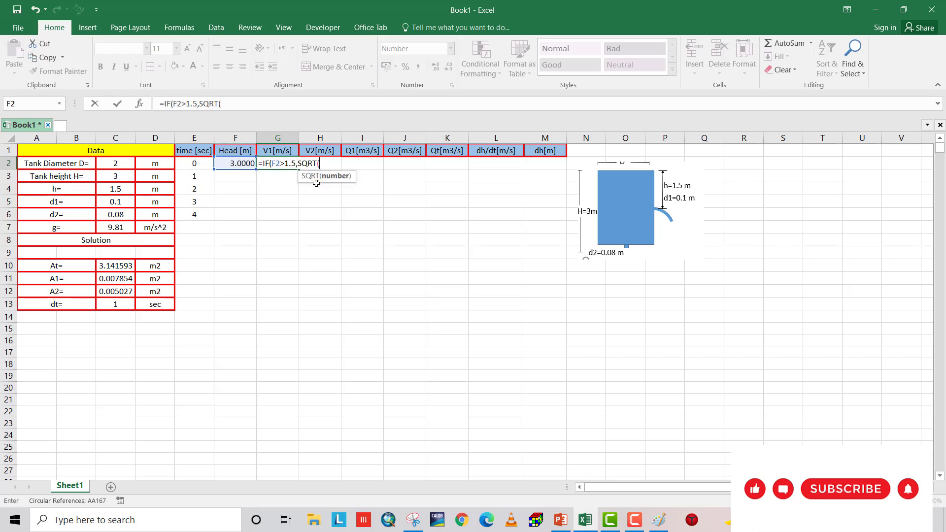
{"action": "type", "text": "2*9.81*("}
{"action": "left_click", "coordinate": [228, 163]}
{"action": "type", "text": "-1"}
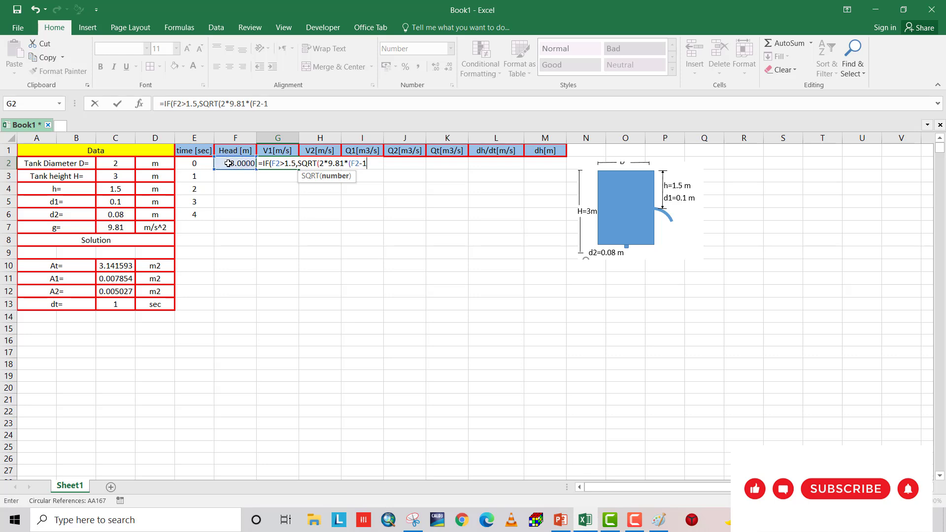
{"action": "type", "text": ".5))"}
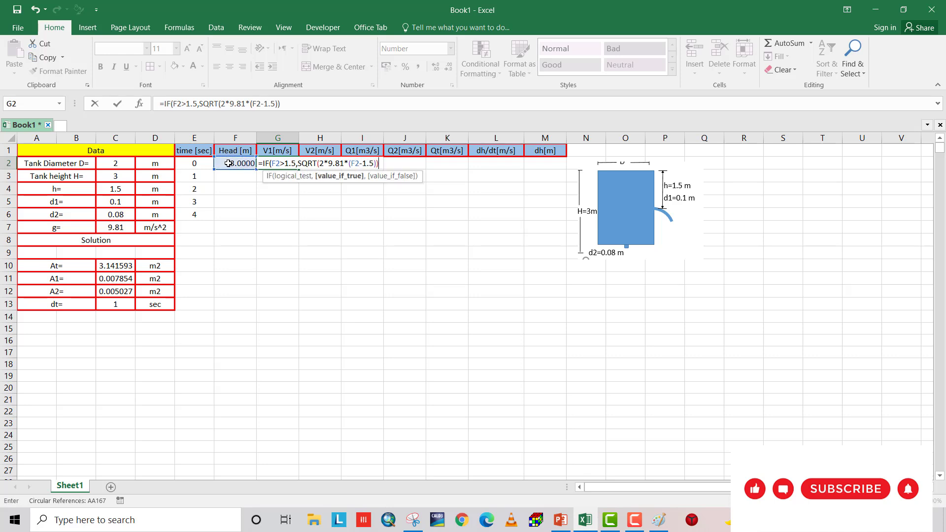
{"action": "type", "text": ",0)"}
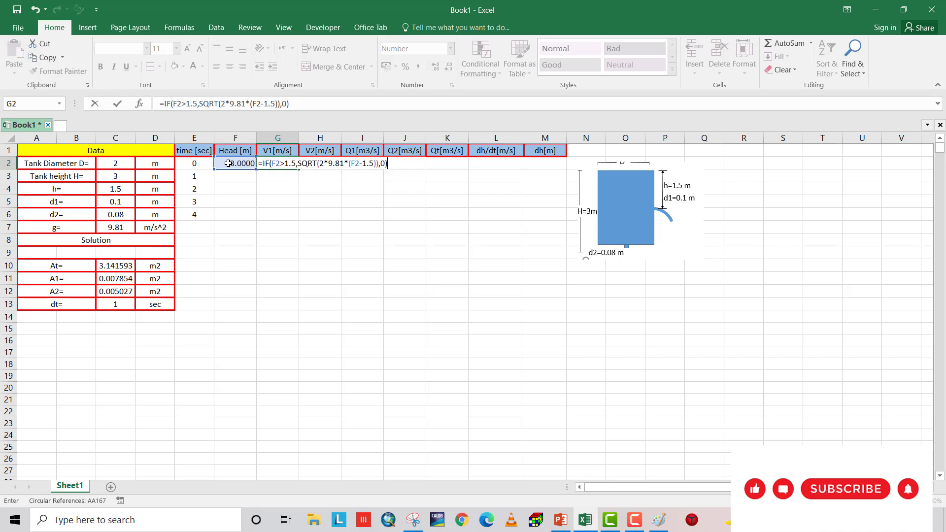
{"action": "key", "text": "Return"}
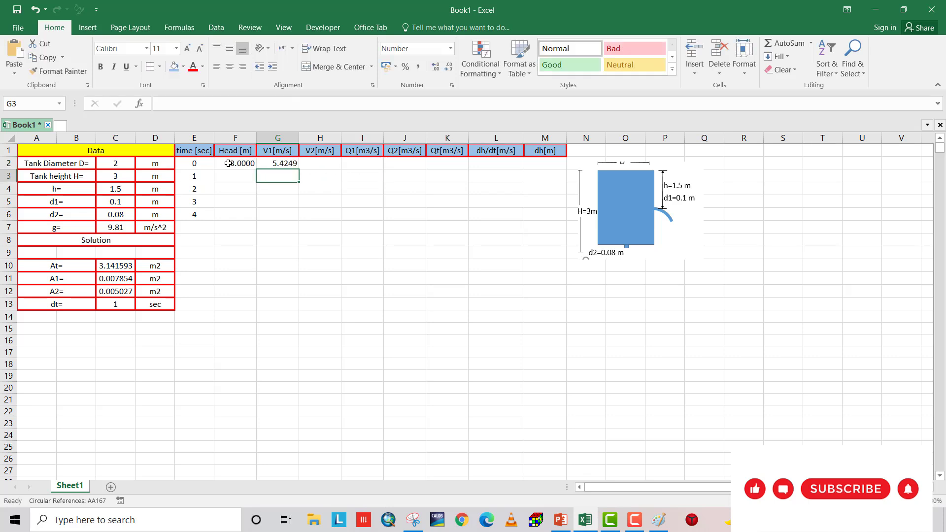
Clear the stray entry in H2 and copy the V1 formula across into H2.
{"action": "left_click", "coordinate": [313, 166]}
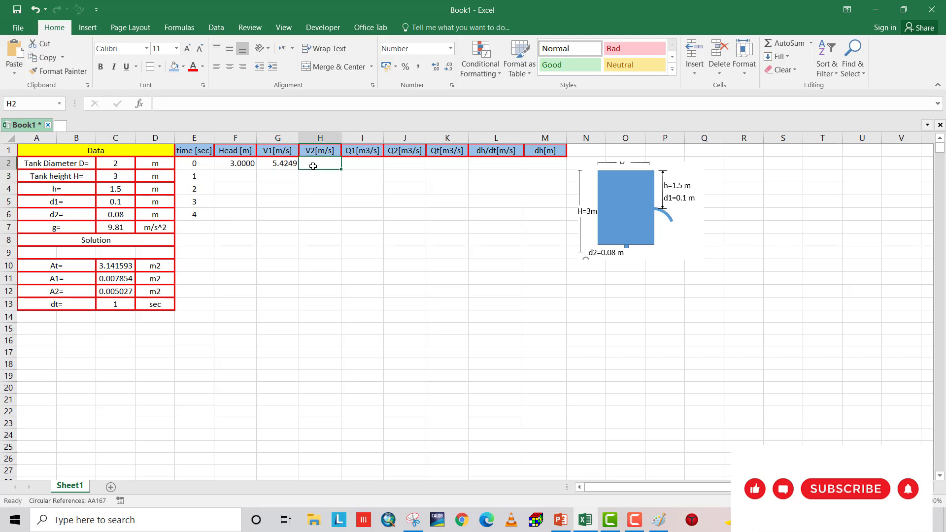
{"action": "type", "text": "="}
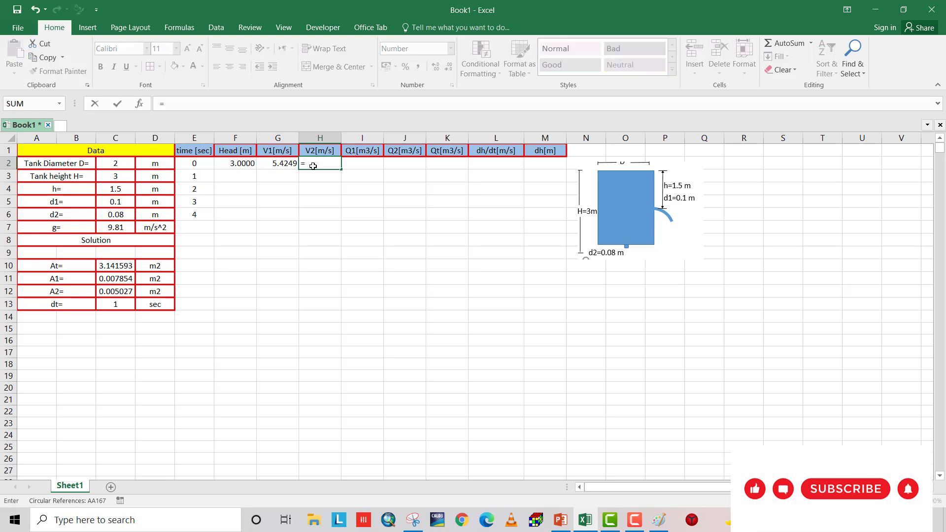
{"action": "type", "text": "s"}
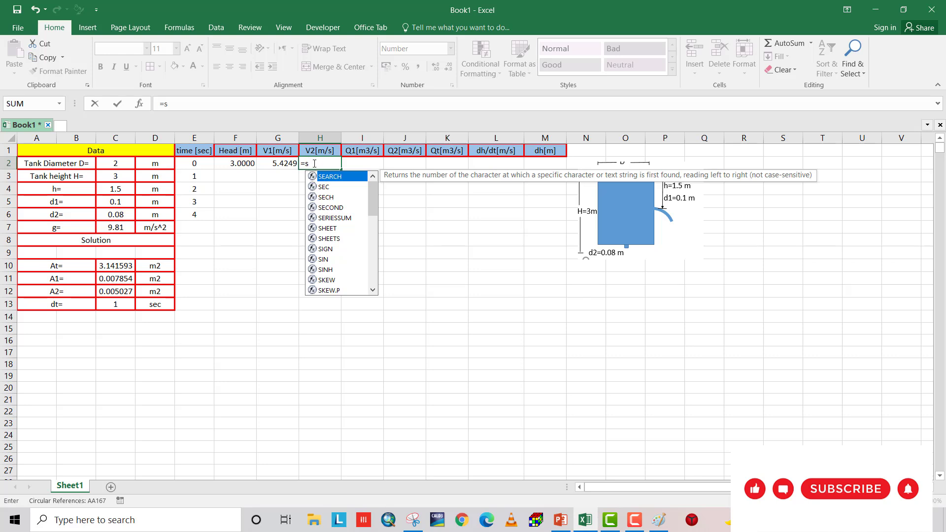
{"action": "left_click", "coordinate": [442, 227]}
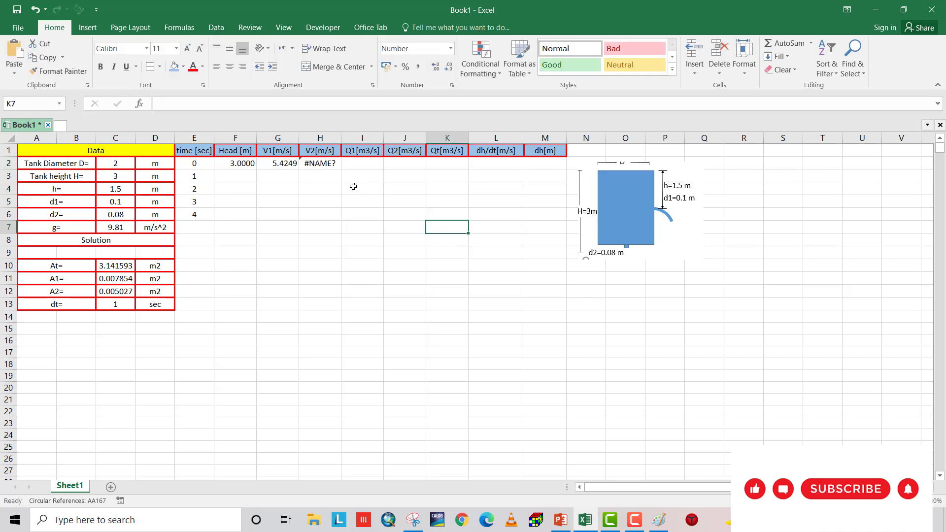
{"action": "left_click", "coordinate": [321, 164]}
{"action": "key", "text": "Delete"}
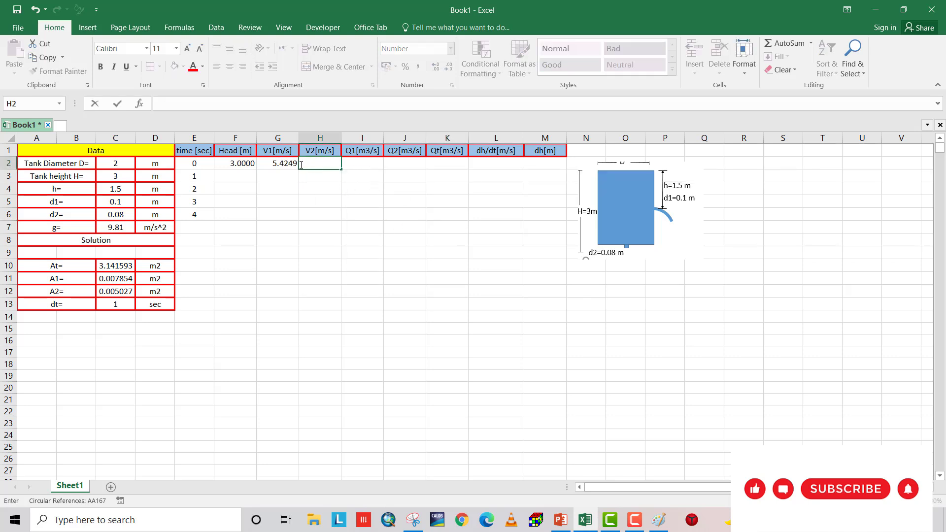
{"action": "left_click", "coordinate": [290, 166]}
{"action": "left_click_drag", "start_coordinate": [299, 169], "coordinate": [331, 167]}
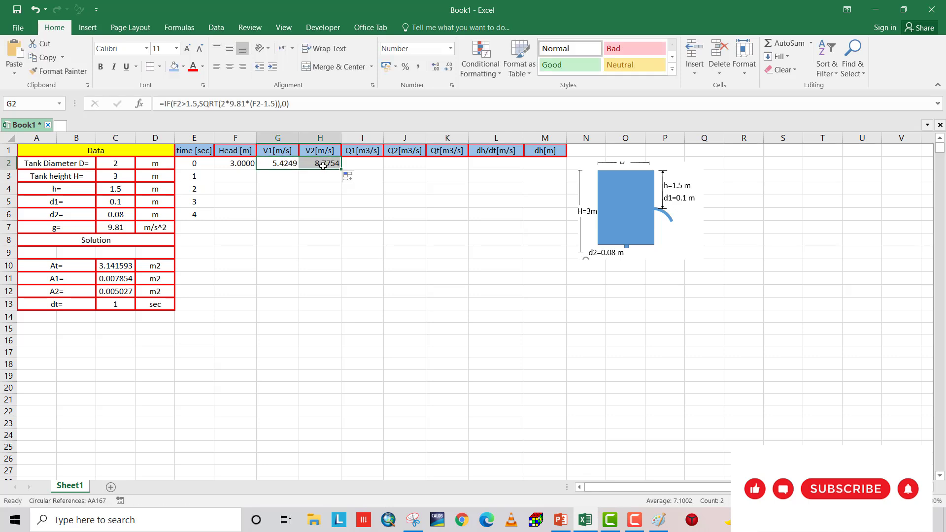
{"action": "left_click", "coordinate": [327, 166]}
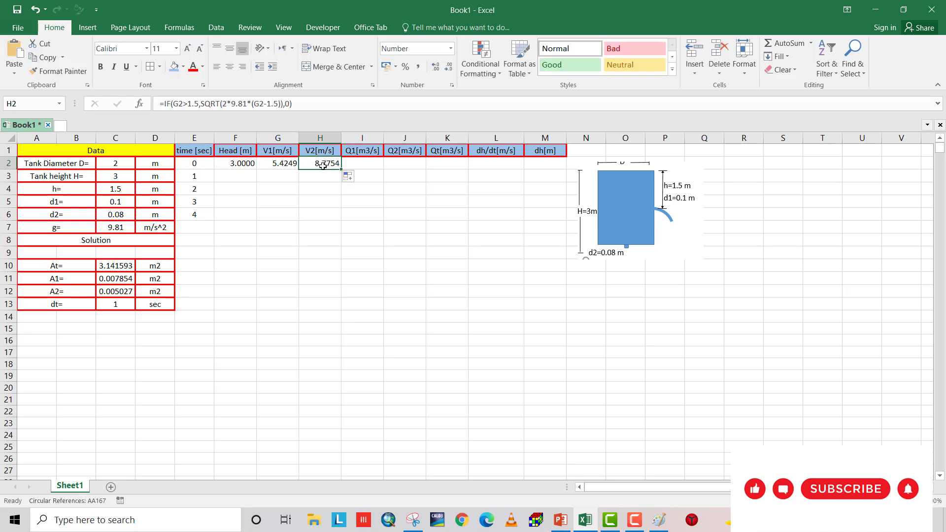
Edit H2 to =IF(F2>0,SQRT(2*9.81*(F2)),0), giving V2 of 7.6720.
{"action": "left_click", "coordinate": [183, 106]}
{"action": "key", "text": "BackSpace"}
{"action": "key", "text": "BackSpace"}
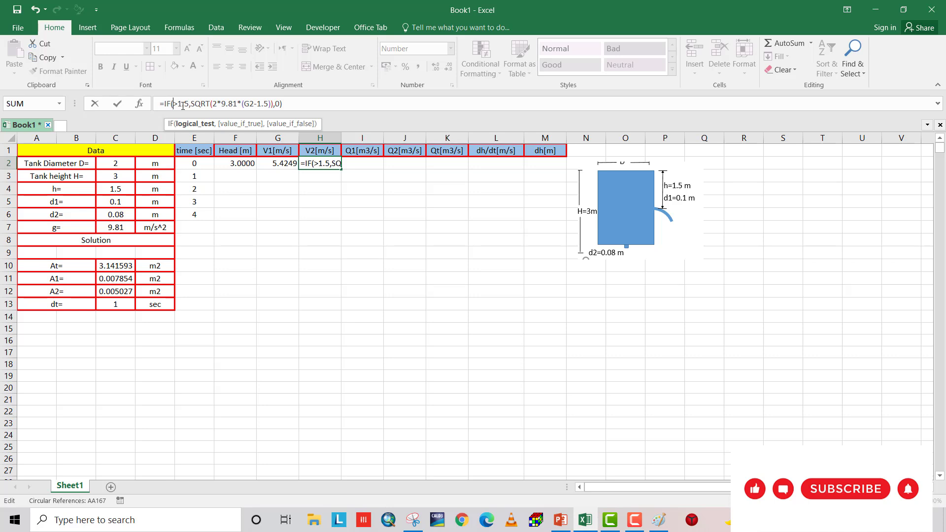
{"action": "type", "text": "F2"}
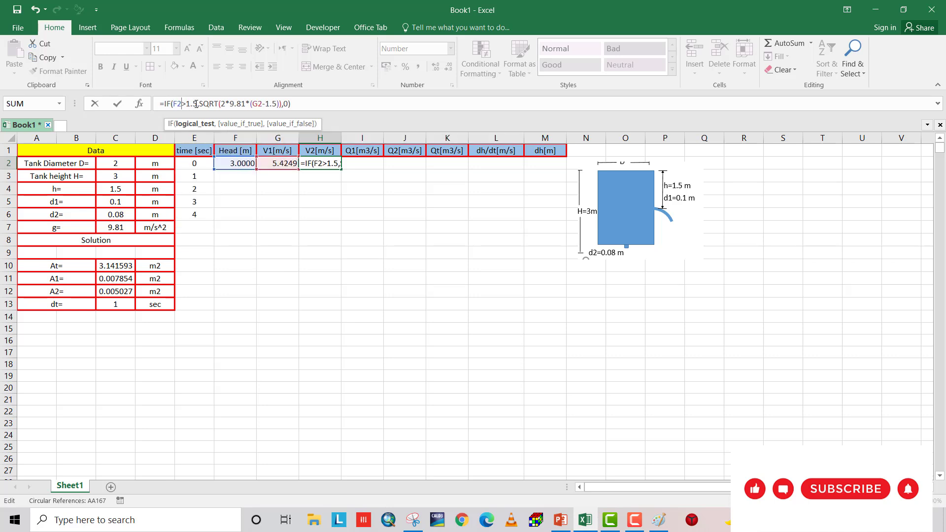
{"action": "left_click", "coordinate": [197, 105]}
{"action": "key", "text": "BackSpace"}
{"action": "key", "text": "BackSpace"}
{"action": "key", "text": "BackSpace"}
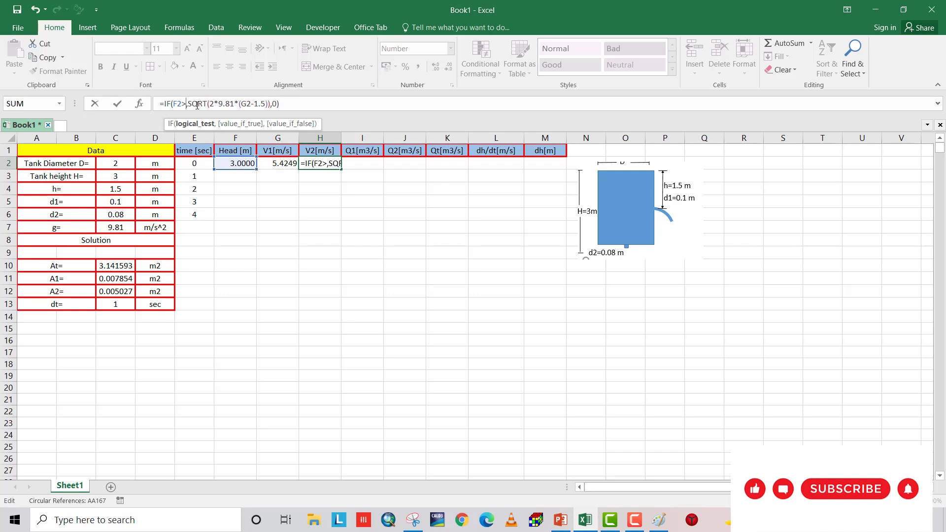
{"action": "type", "text": "0"}
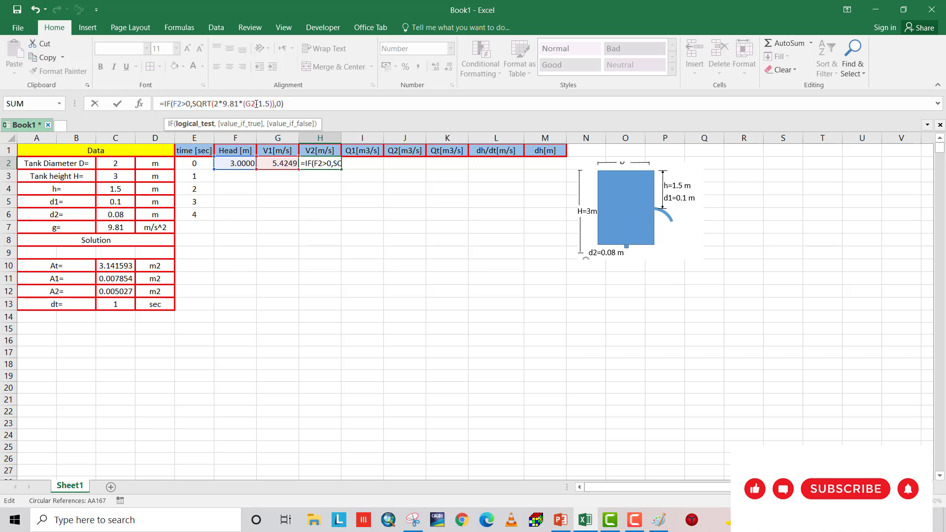
{"action": "left_click_drag", "start_coordinate": [257, 104], "coordinate": [269, 103]}
{"action": "key", "text": "BackSpace"}
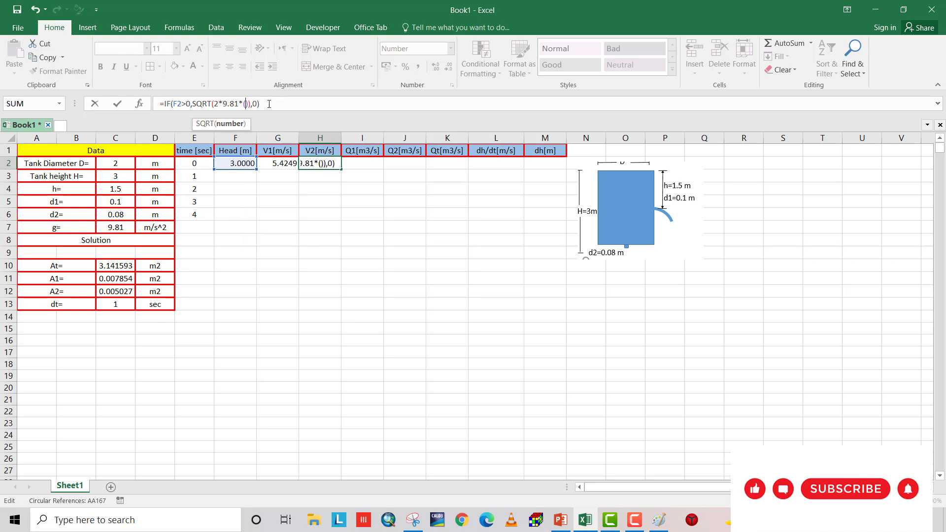
{"action": "key", "text": "BackSpace"}
{"action": "key", "text": "BackSpace"}
{"action": "type", "text": "F2"}
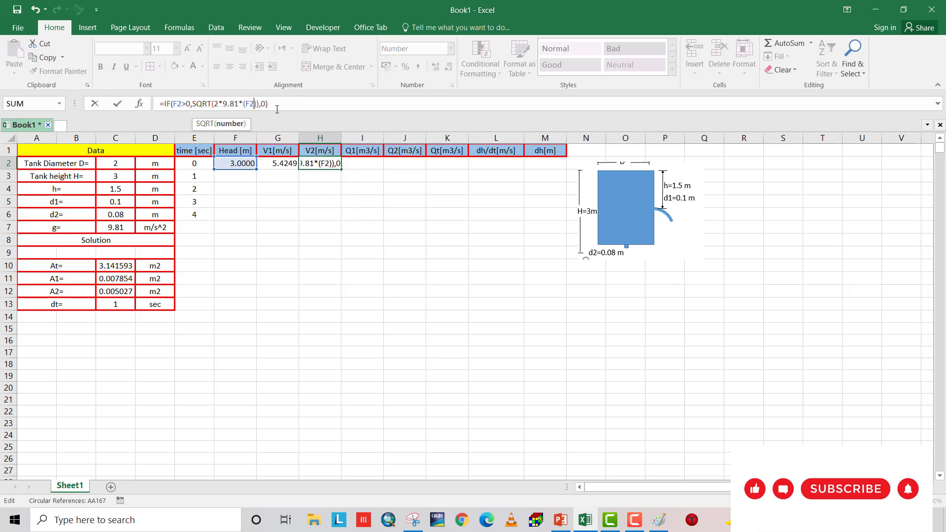
{"action": "key", "text": "Return"}
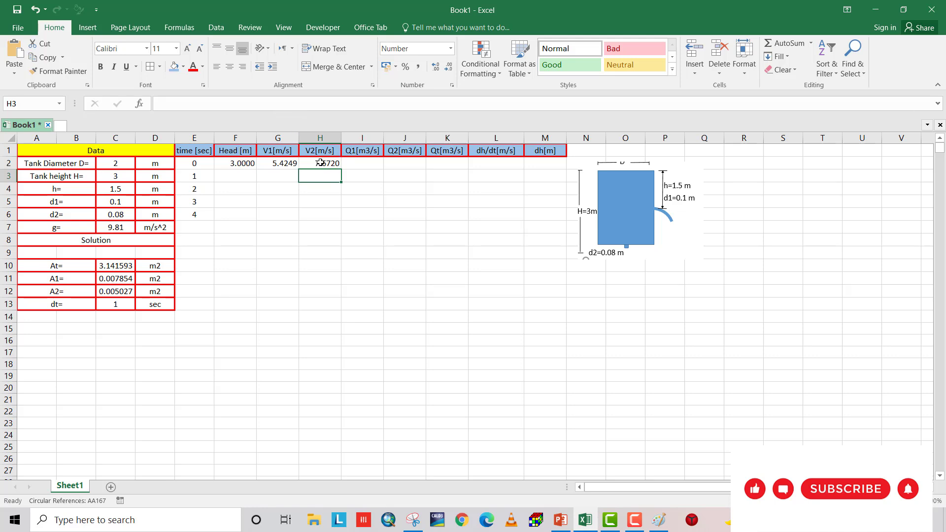
Enter =G2*C$11 in I2 for a Q1 discharge of 0.0426.
{"action": "left_click", "coordinate": [360, 164]}
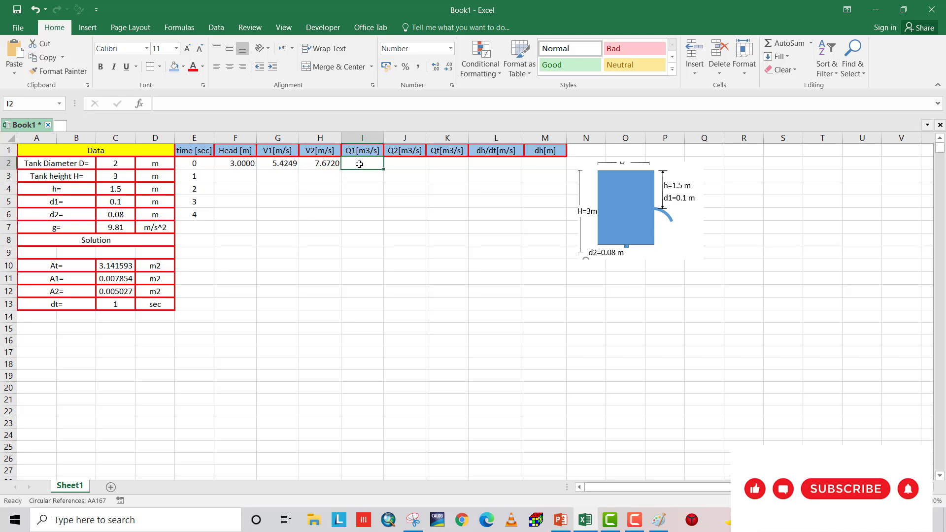
{"action": "type", "text": "="}
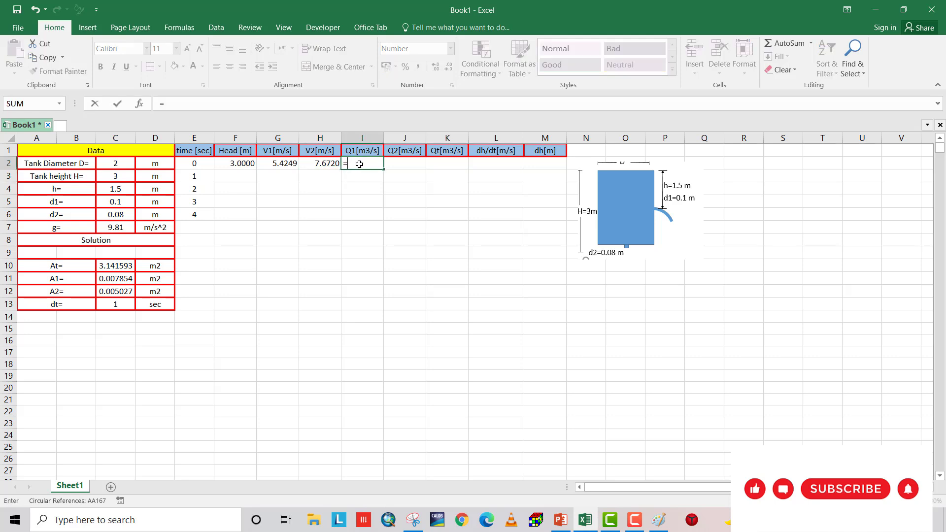
{"action": "left_click", "coordinate": [284, 162]}
{"action": "type", "text": "*"}
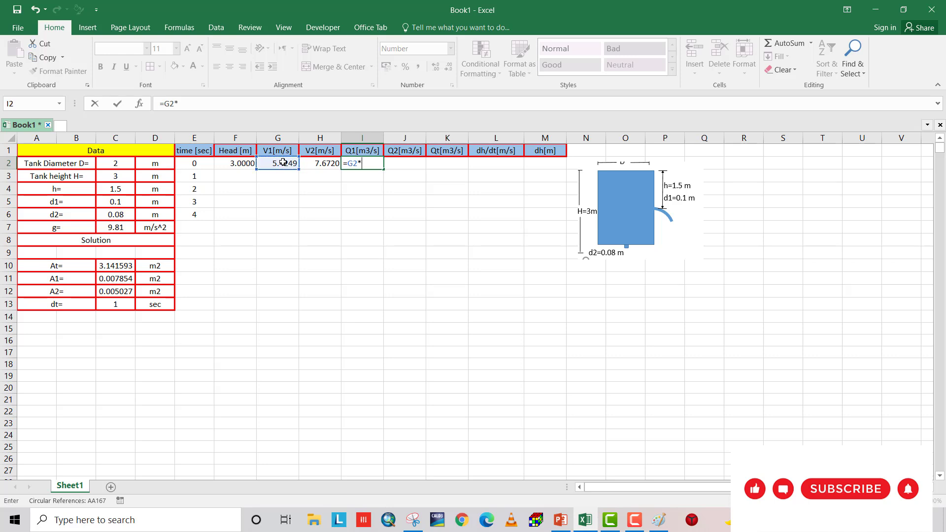
{"action": "left_click", "coordinate": [113, 277]}
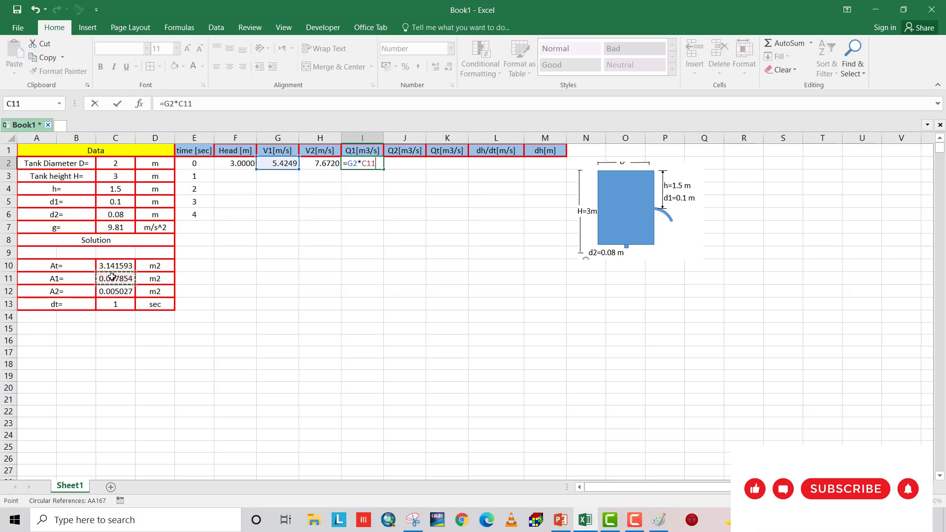
{"action": "left_click", "coordinate": [366, 164]}
{"action": "type", "text": "$"}
{"action": "key", "text": "Return"}
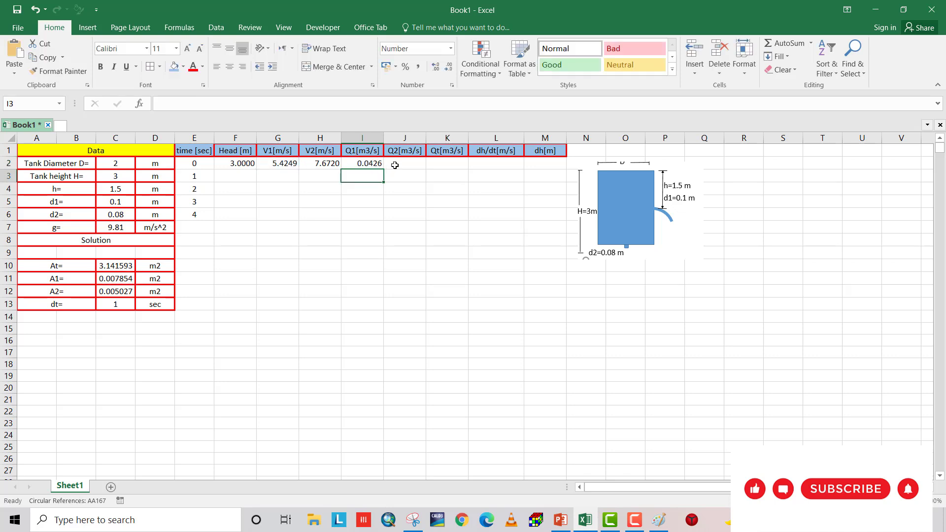
Enter =H2*C$12 in J2 for Q2 of 0.0386, then bring up the PowerPoint solution slide.
{"action": "left_click", "coordinate": [402, 164]}
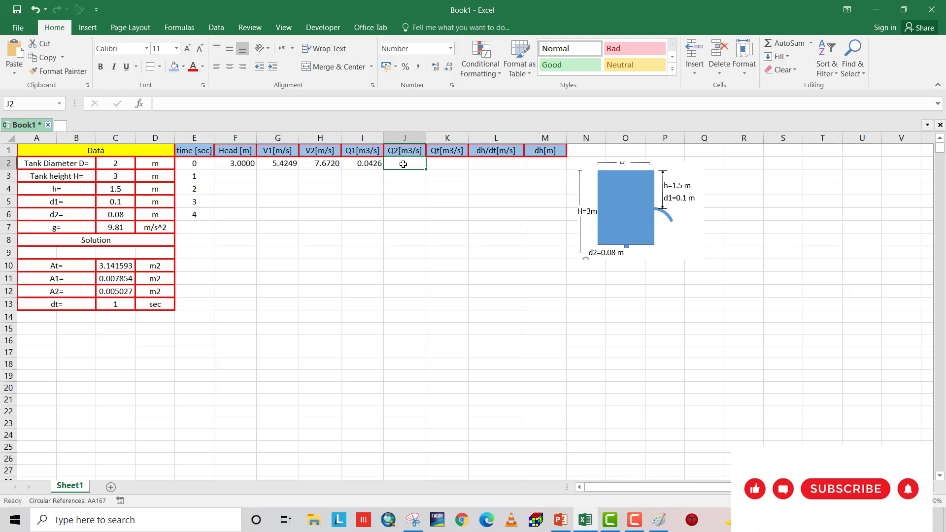
{"action": "type", "text": "="}
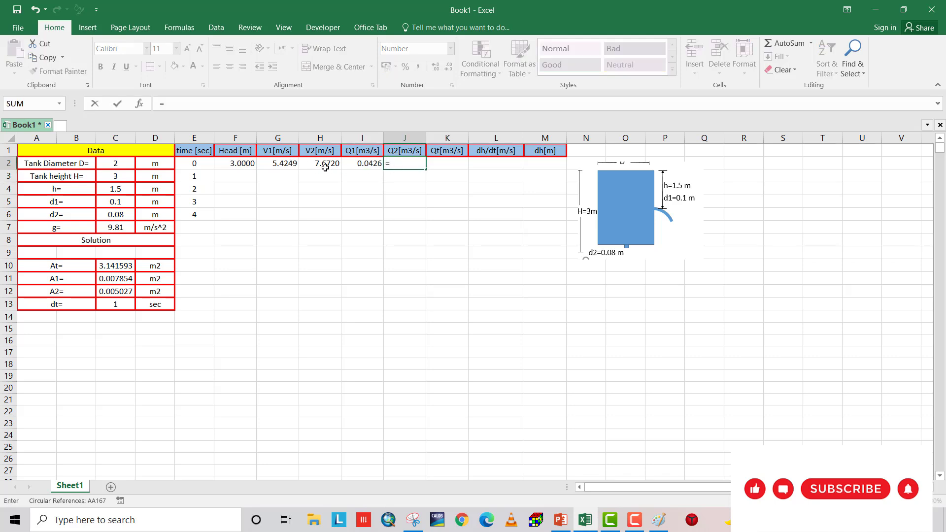
{"action": "left_click", "coordinate": [326, 168]}
{"action": "type", "text": "*"}
{"action": "left_click", "coordinate": [110, 291]}
{"action": "left_click", "coordinate": [410, 163]}
{"action": "type", "text": "$12"}
{"action": "key", "text": "Return"}
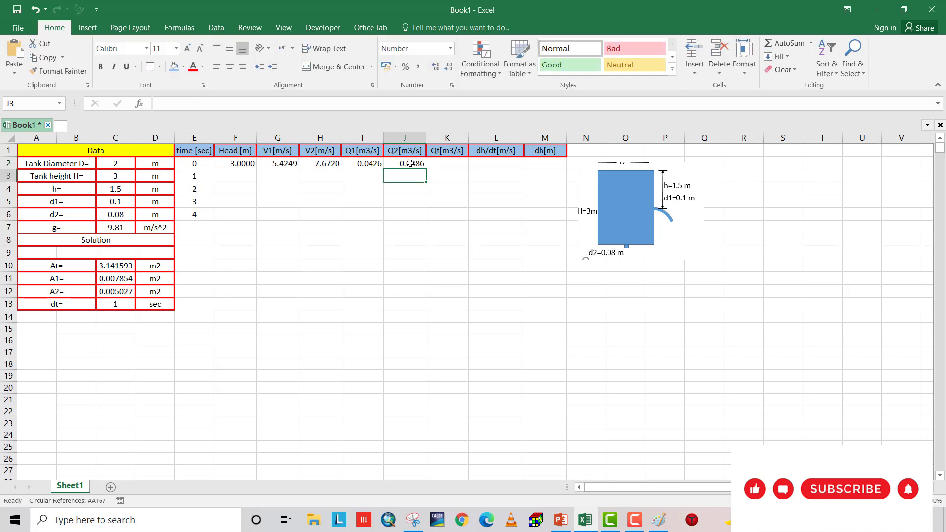
{"action": "left_click", "coordinate": [412, 164]}
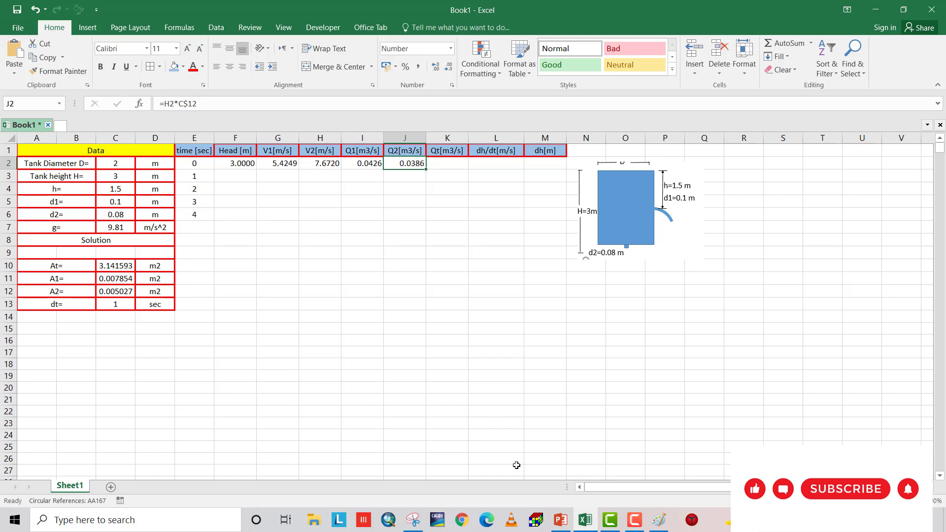
{"action": "left_click", "coordinate": [561, 520]}
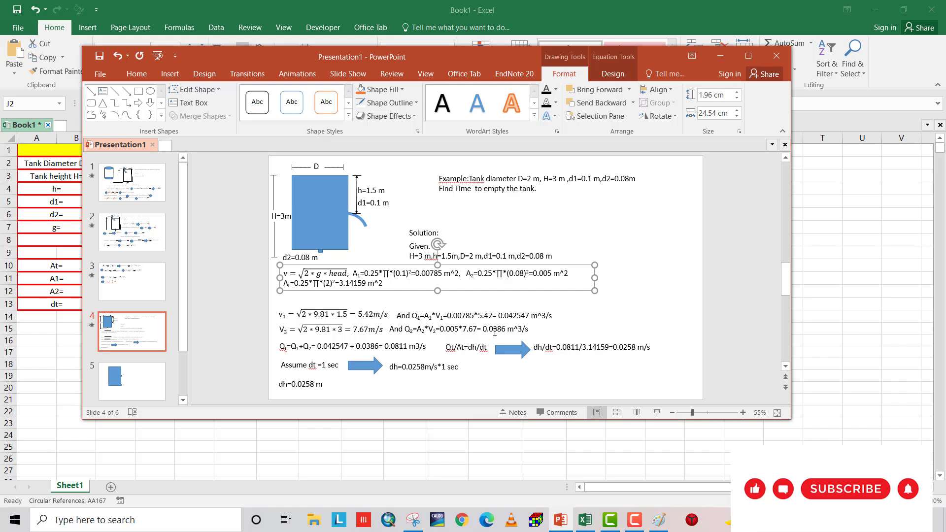
Back in the sheet, enter =I2+J2 in K2 for total discharge Qt of 0.0812.
{"action": "left_click", "coordinate": [727, 56]}
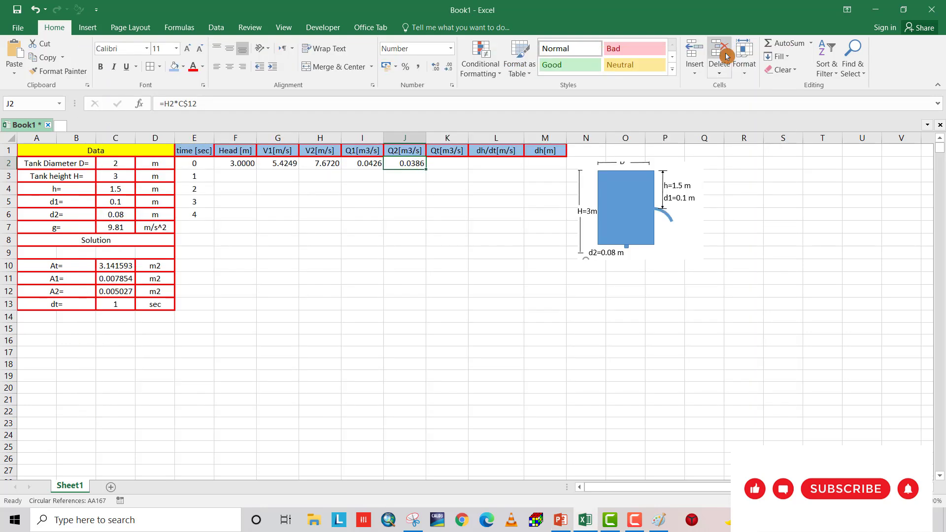
{"action": "left_click", "coordinate": [445, 162]}
{"action": "type", "text": "="}
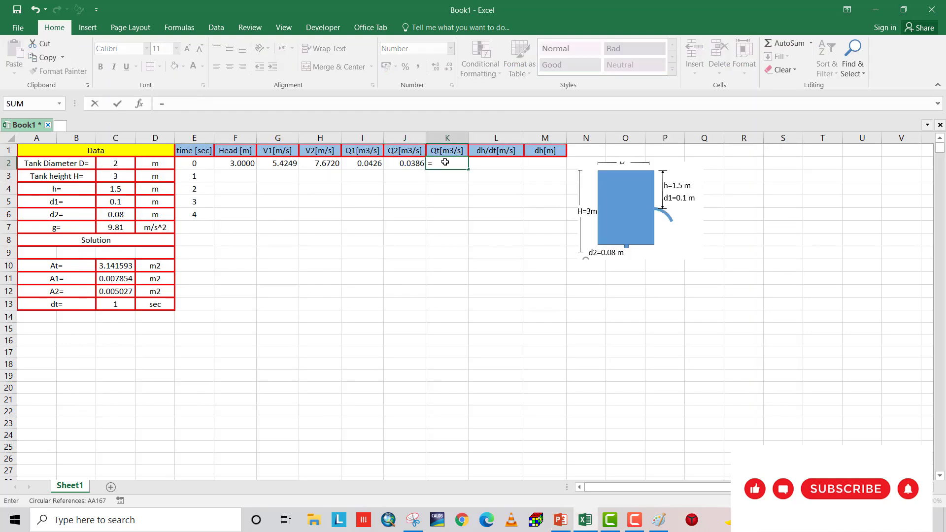
{"action": "key", "text": "BackSpace"}
{"action": "left_click", "coordinate": [416, 162]}
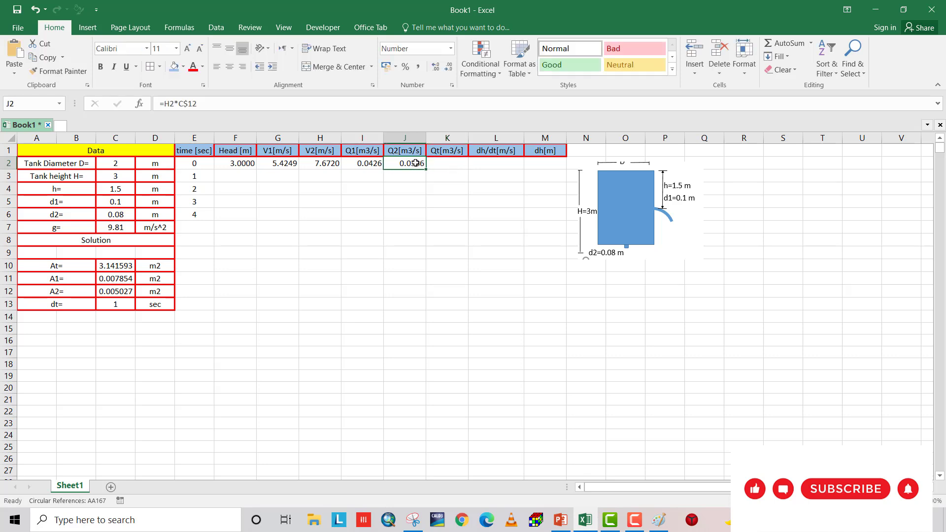
{"action": "left_click", "coordinate": [438, 162]}
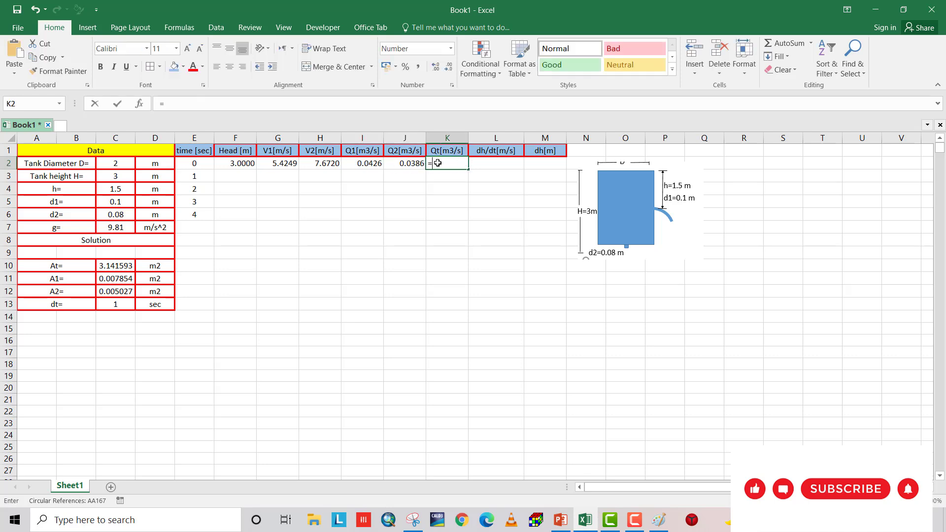
{"action": "type", "text": "="}
{"action": "left_click", "coordinate": [370, 164]}
{"action": "type", "text": "+"}
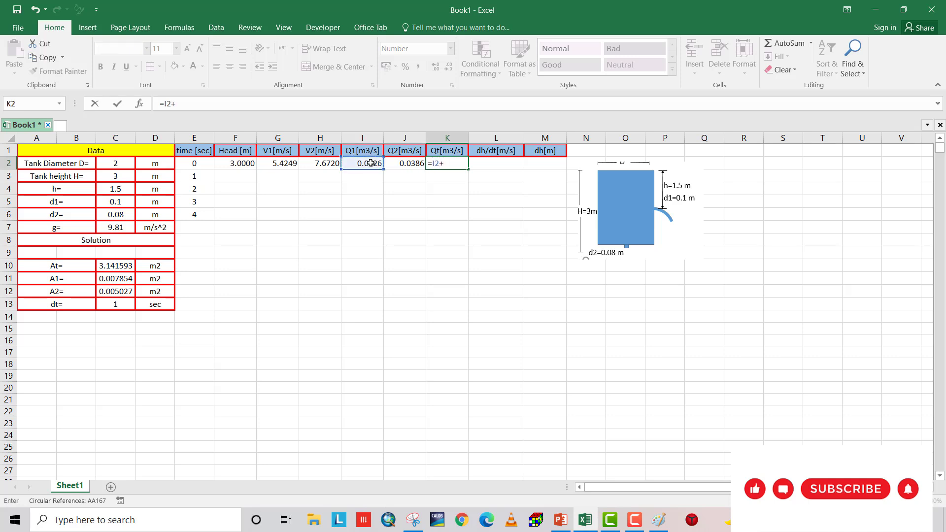
{"action": "left_click", "coordinate": [409, 163]}
{"action": "key", "text": "ctrl+Return"}
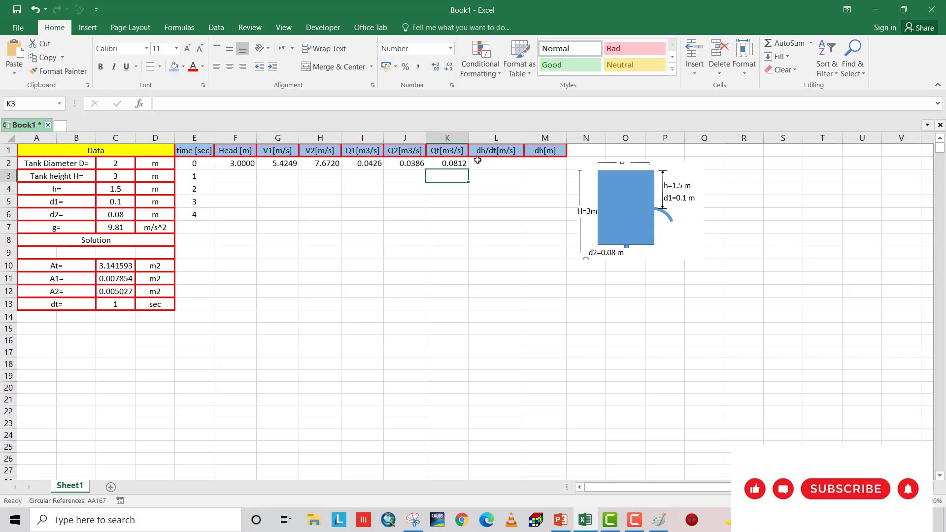
Enter =K2/C$10 in L2 for dh/dt of 0.0258.
{"action": "left_click", "coordinate": [485, 160]}
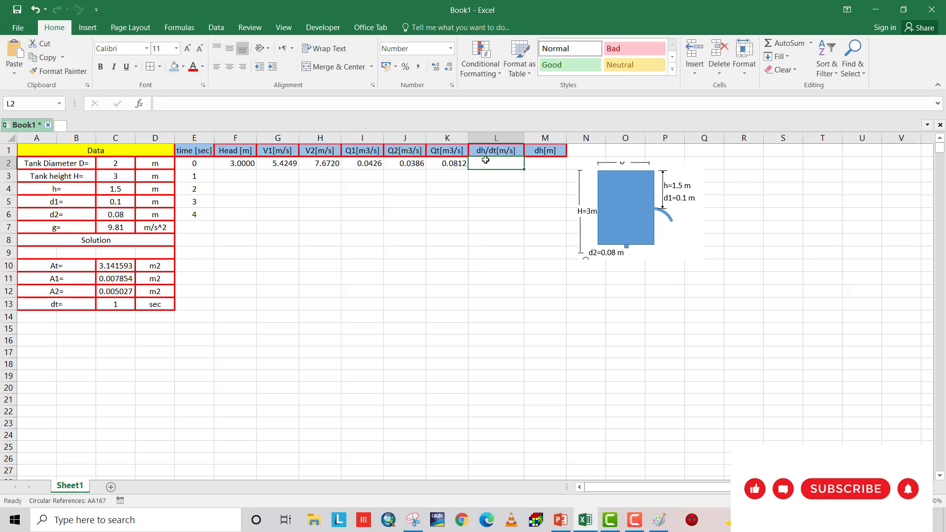
{"action": "type", "text": "="}
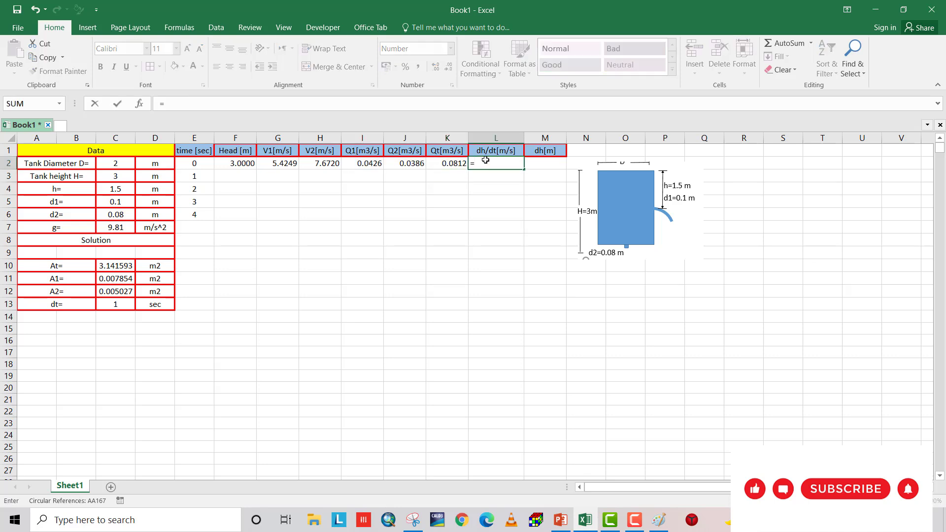
{"action": "left_click", "coordinate": [454, 161]}
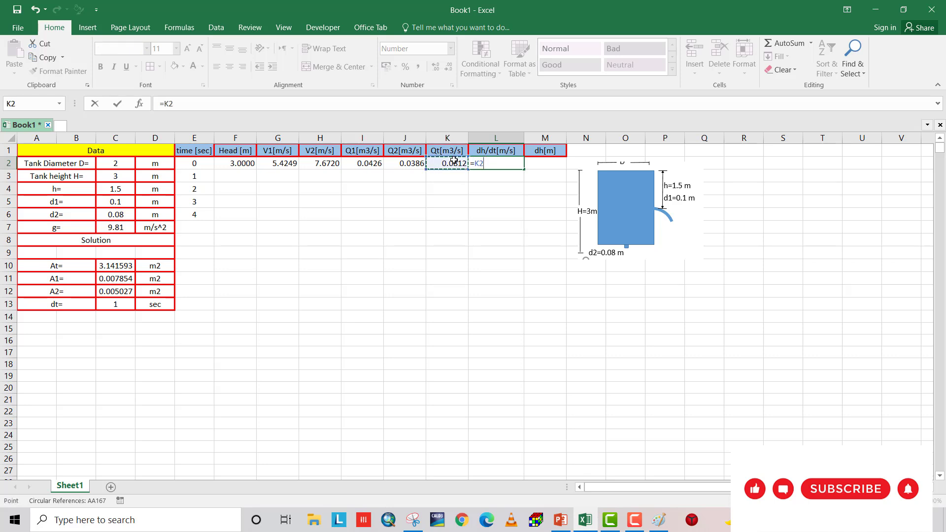
{"action": "type", "text": "/"}
{"action": "left_click", "coordinate": [113, 266]}
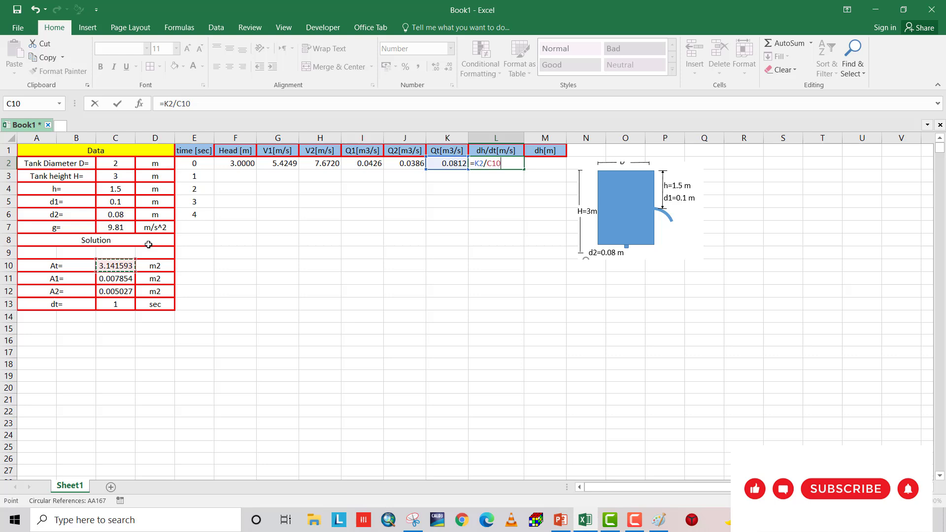
{"action": "left_click", "coordinate": [492, 164]}
{"action": "type", "text": "$"}
{"action": "key", "text": "ctrl+Return"}
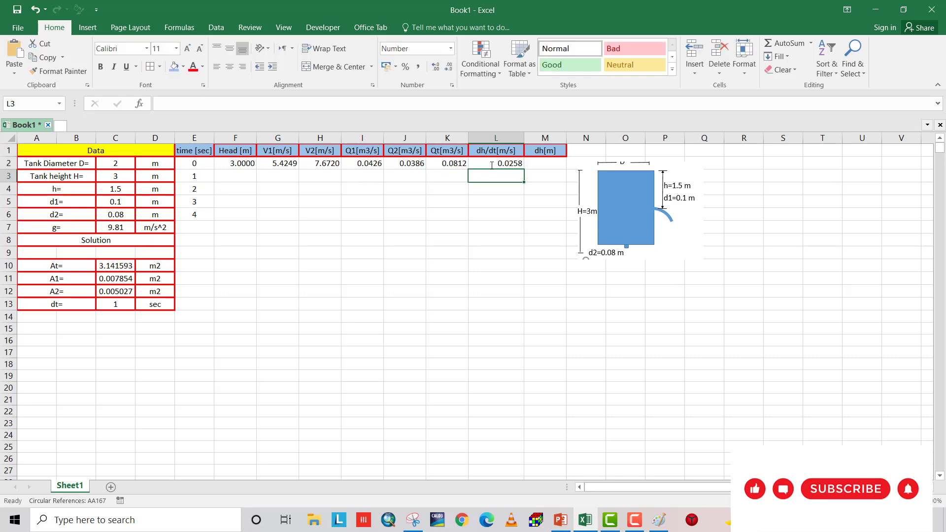
Enter =L2*C13 in M2 for dh of 0.0258.
{"action": "left_click", "coordinate": [541, 164]}
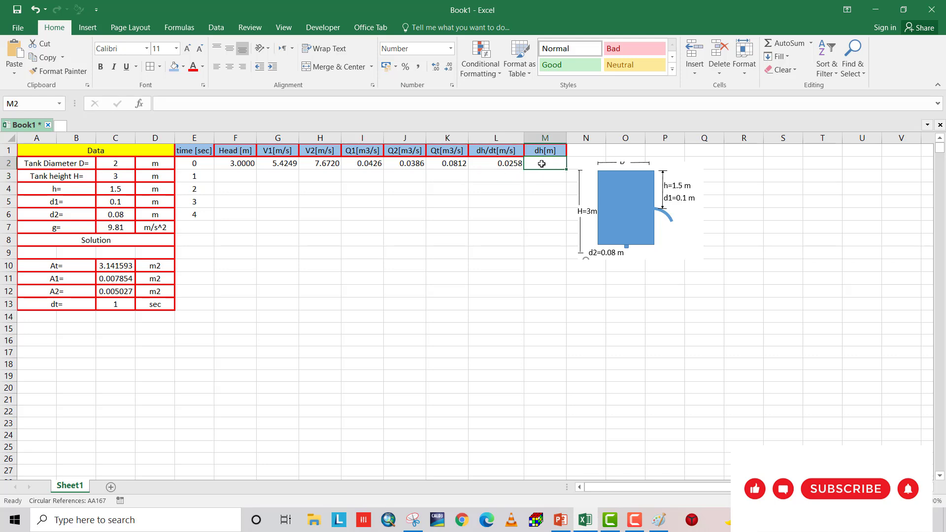
{"action": "type", "text": "="}
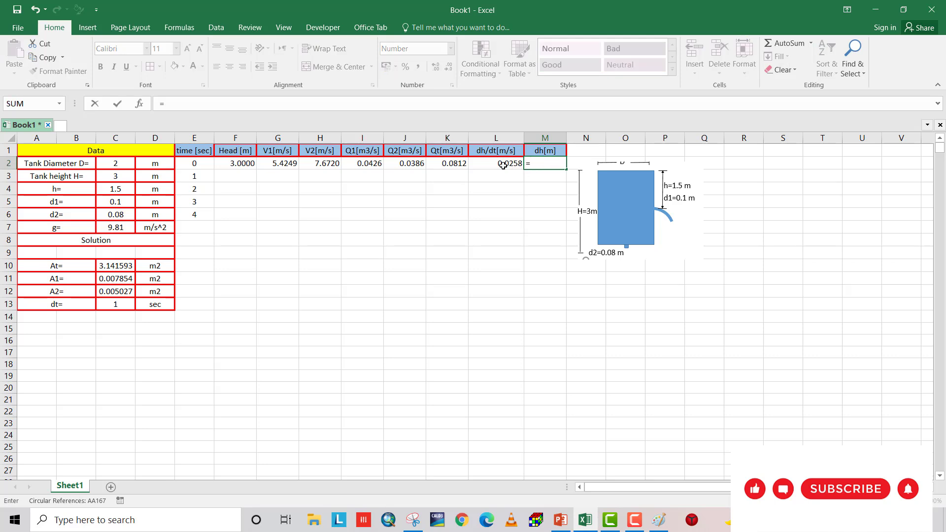
{"action": "left_click", "coordinate": [496, 162]}
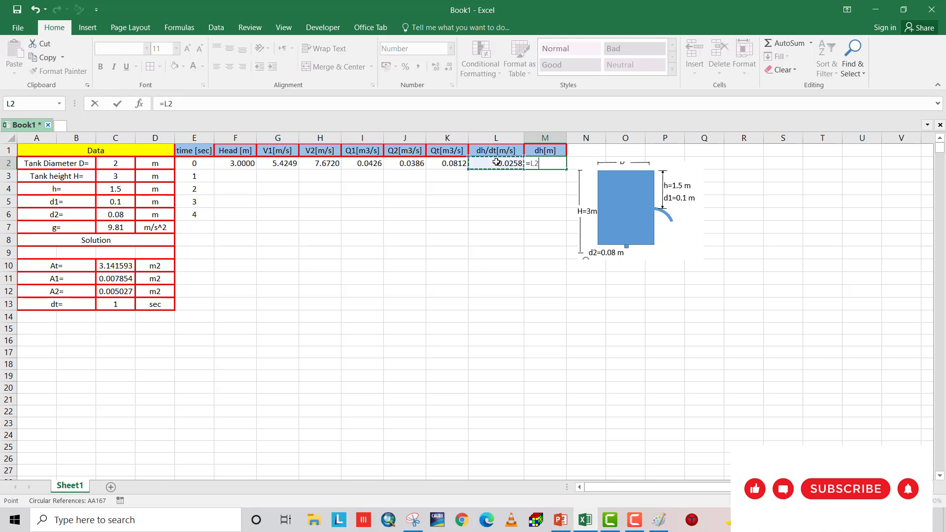
{"action": "type", "text": "*"}
{"action": "left_click", "coordinate": [118, 304]}
{"action": "left_click", "coordinate": [548, 164]}
{"action": "key", "text": "Return"}
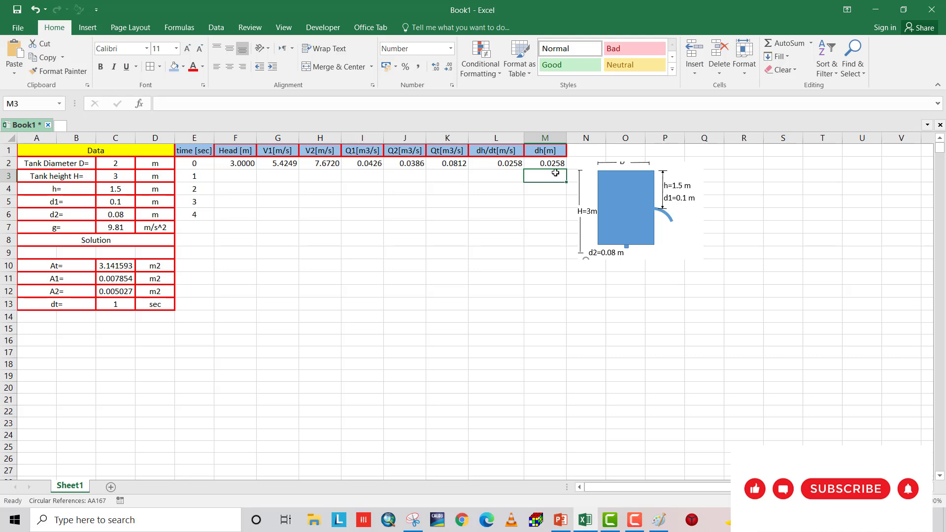
Enter =F2-M2 in F3 so the head at time 1 drops by dh.
{"action": "left_click", "coordinate": [232, 173]}
{"action": "type", "text": "="}
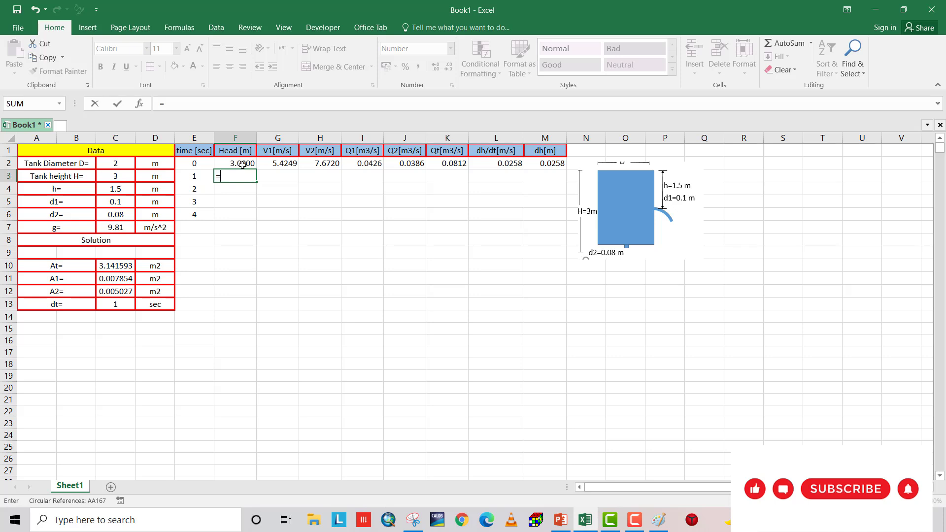
{"action": "left_click", "coordinate": [242, 165]}
{"action": "type", "text": "-"}
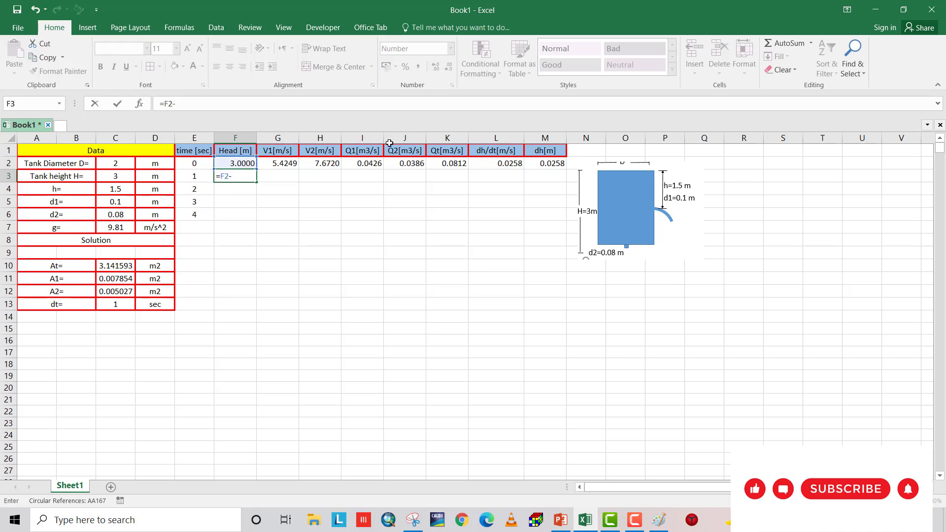
{"action": "left_click", "coordinate": [543, 164]}
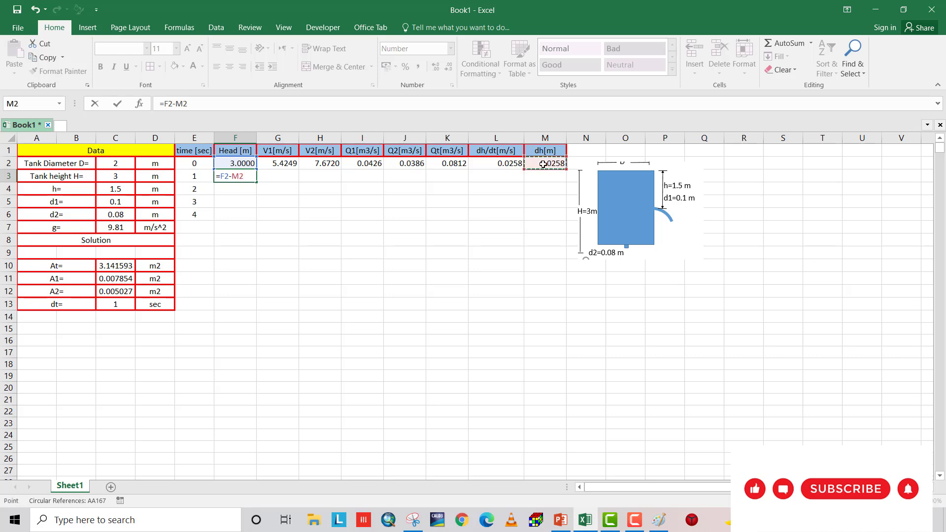
{"action": "key", "text": "Return"}
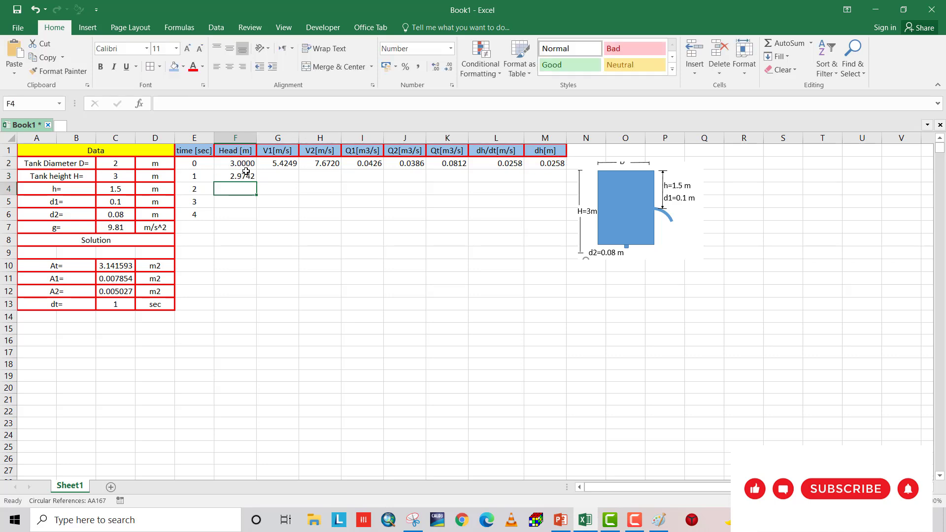
Fill the G2:M2 formulas down to row 3, then extend row 3 to time 2.
{"action": "left_click_drag", "start_coordinate": [275, 167], "coordinate": [567, 180]}
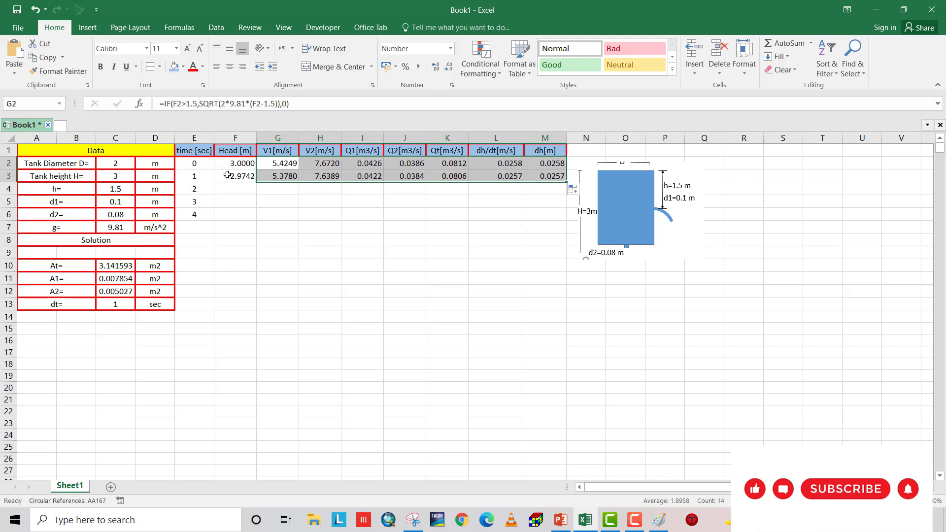
{"action": "left_click_drag", "start_coordinate": [227, 176], "coordinate": [555, 174]}
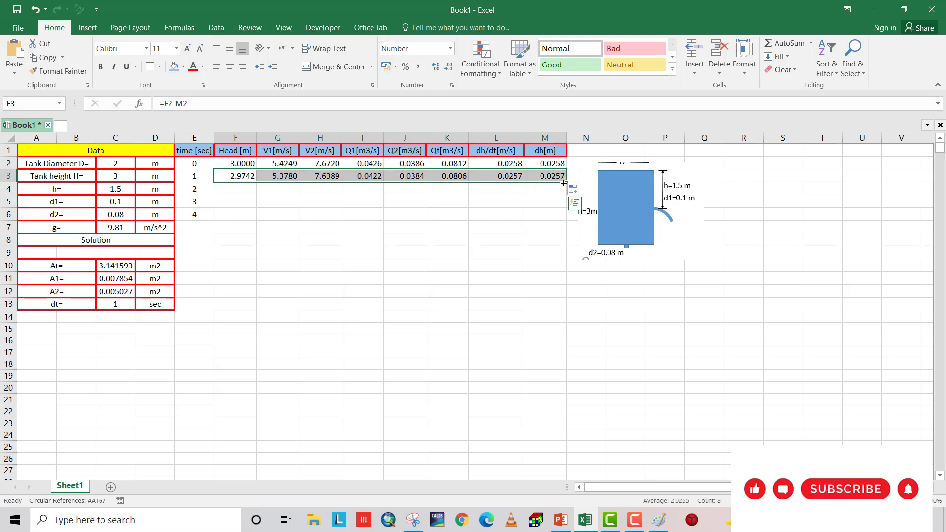
{"action": "left_click_drag", "start_coordinate": [566, 182], "coordinate": [567, 193]}
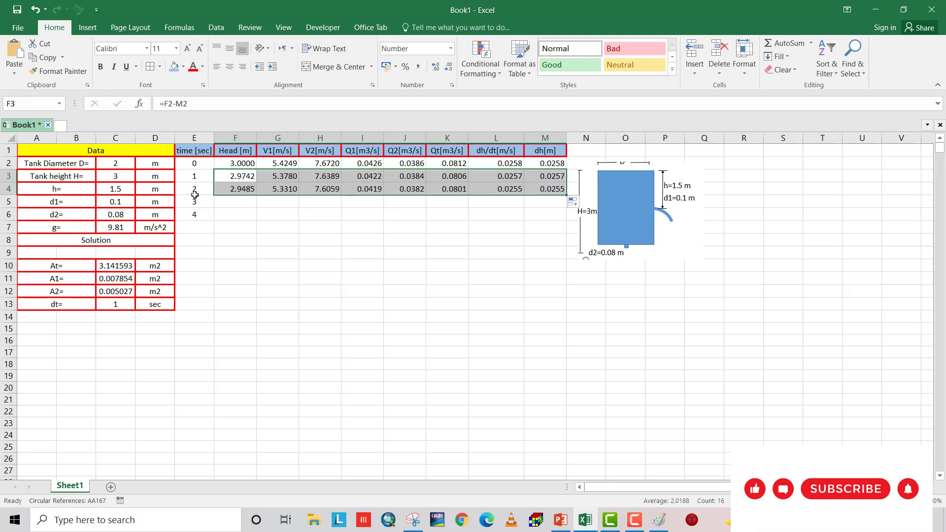
{"action": "mouse_move", "coordinate": [190, 192]}
{"action": "left_mouse_down"}
{"action": "mouse_move", "coordinate": [567, 200]}
{"action": "mouse_move", "coordinate": [545, 530]}
{"action": "mouse_move", "coordinate": [547, 132]}
{"action": "mouse_move", "coordinate": [545, 158]}
{"action": "mouse_move", "coordinate": [572, 213]}
{"action": "mouse_move", "coordinate": [547, 116]}
{"action": "mouse_move", "coordinate": [521, 211]}
{"action": "mouse_move", "coordinate": [520, 191]}
{"action": "left_mouse_up"}
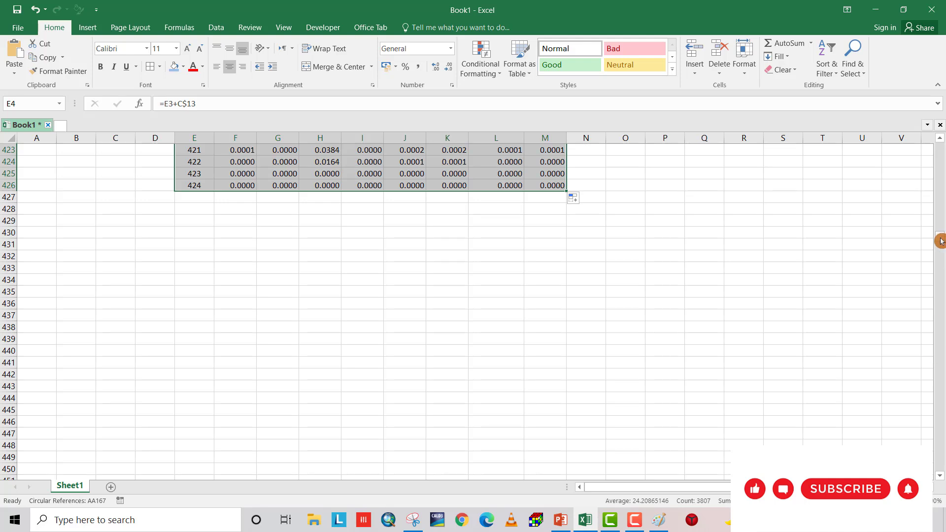
Fill the table down to row 426 (424 s) and select the rows past 422 s.
{"action": "left_click_drag", "start_coordinate": [940, 243], "coordinate": [939, 235]}
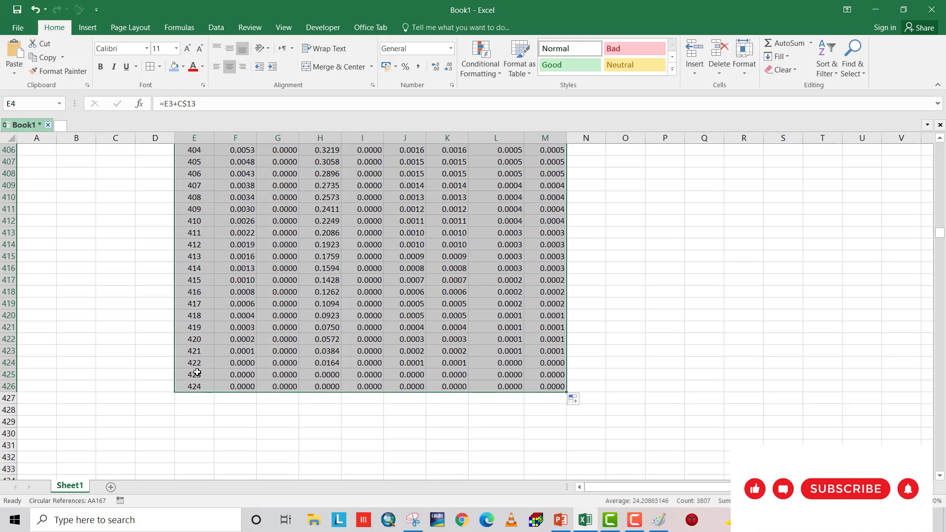
{"action": "left_click_drag", "start_coordinate": [196, 374], "coordinate": [530, 390]}
Clear the two rows after 422 s and scroll back to the top of the table.
{"action": "key", "text": "F2"}
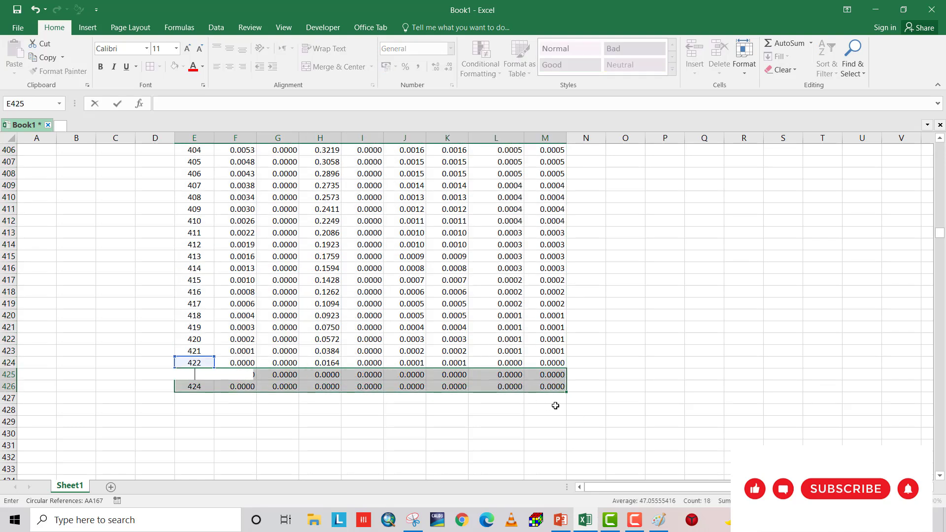
{"action": "left_click", "coordinate": [551, 376]}
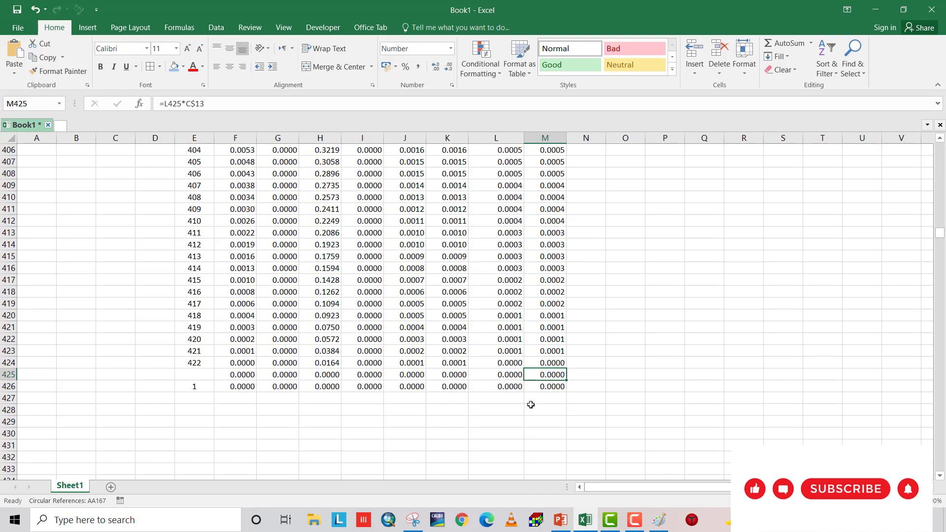
{"action": "key", "text": "ctrl+z"}
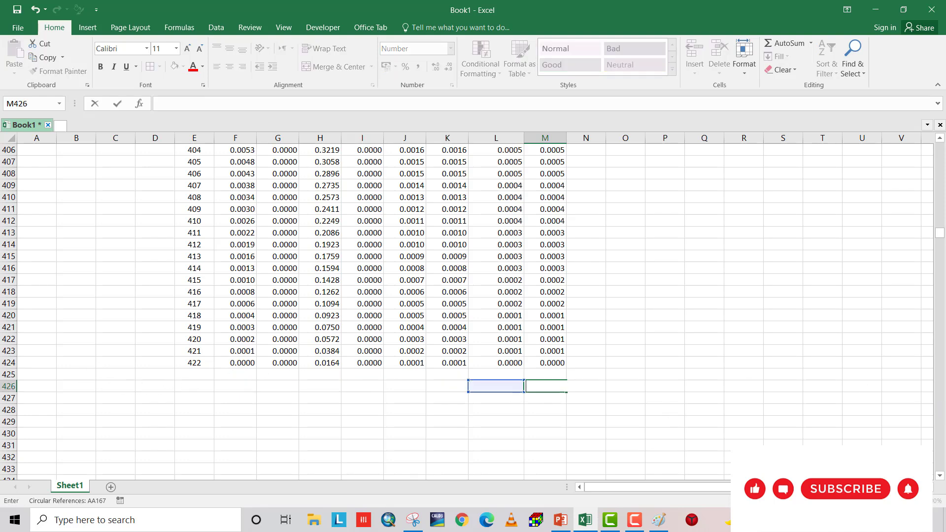
{"action": "left_click", "coordinate": [938, 237]}
{"action": "left_click_drag", "start_coordinate": [938, 237], "coordinate": [940, 166]}
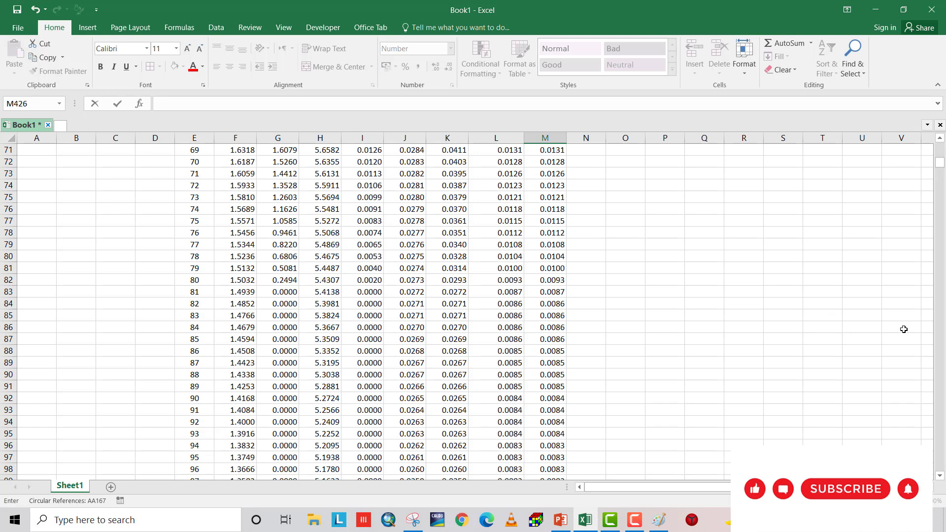
{"action": "left_click_drag", "start_coordinate": [940, 163], "coordinate": [940, 150]}
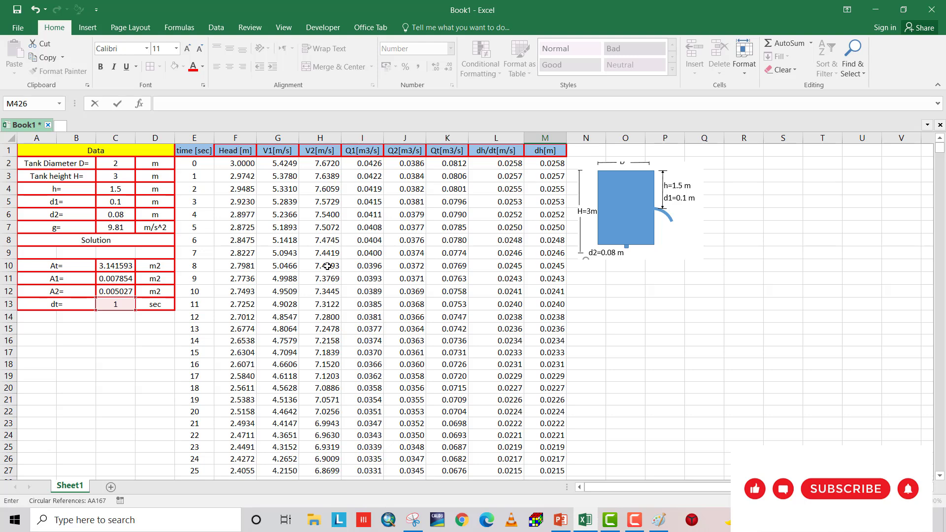
Try a 2-second time step in C13, then leave dt at 10 s and review the recalculated table.
{"action": "left_click", "coordinate": [116, 304]}
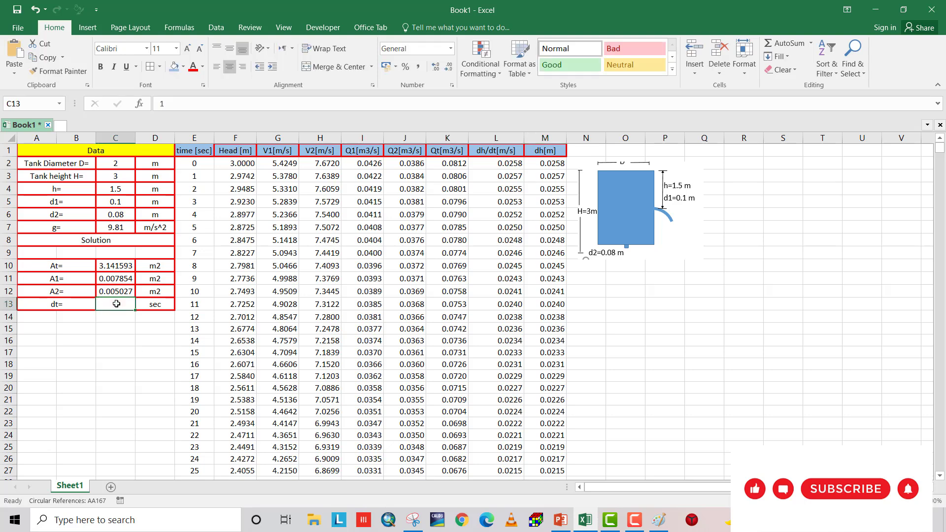
{"action": "type", "text": "2"}
{"action": "key", "text": "Return"}
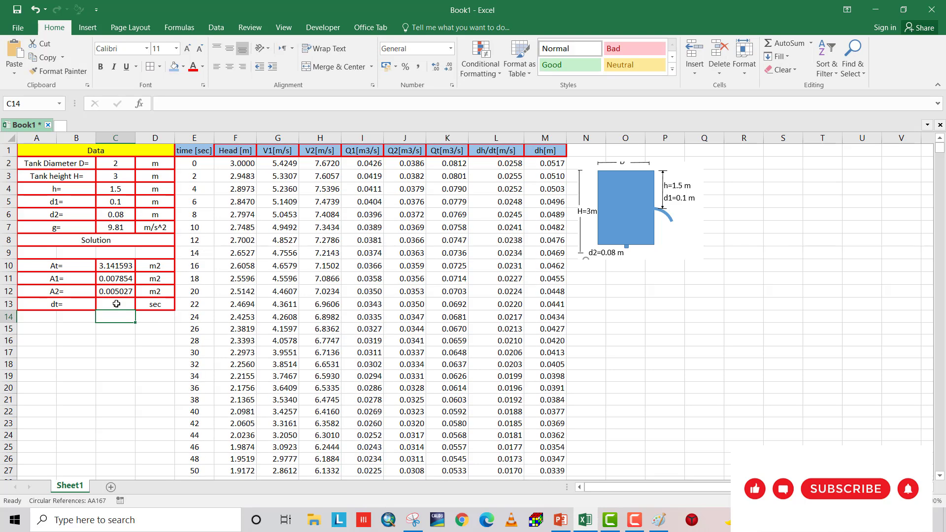
{"action": "left_click_drag", "start_coordinate": [942, 144], "coordinate": [936, 187]}
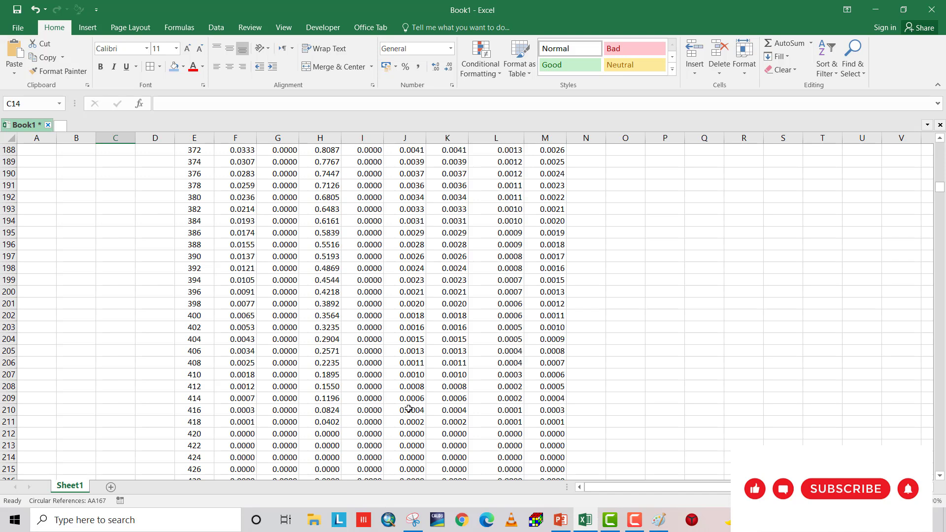
{"action": "left_click", "coordinate": [940, 192]}
{"action": "left_click_drag", "start_coordinate": [939, 192], "coordinate": [942, 145]}
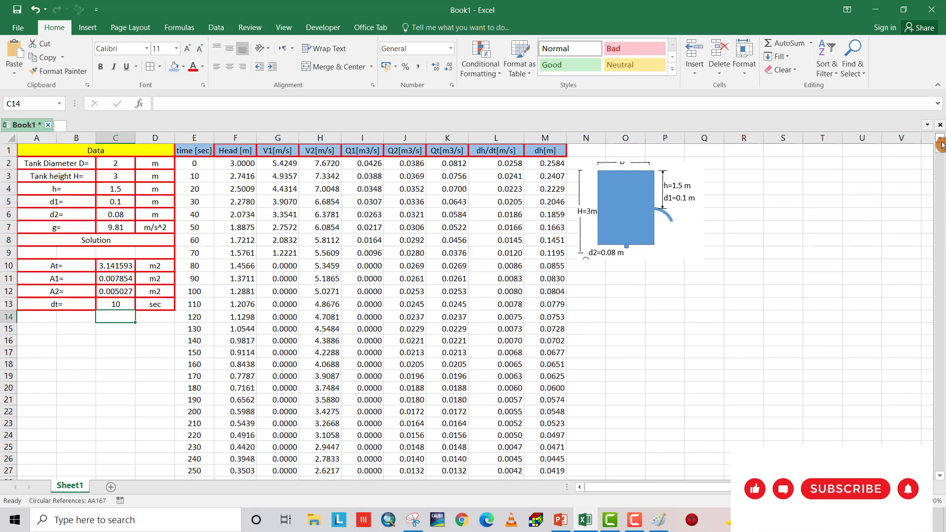